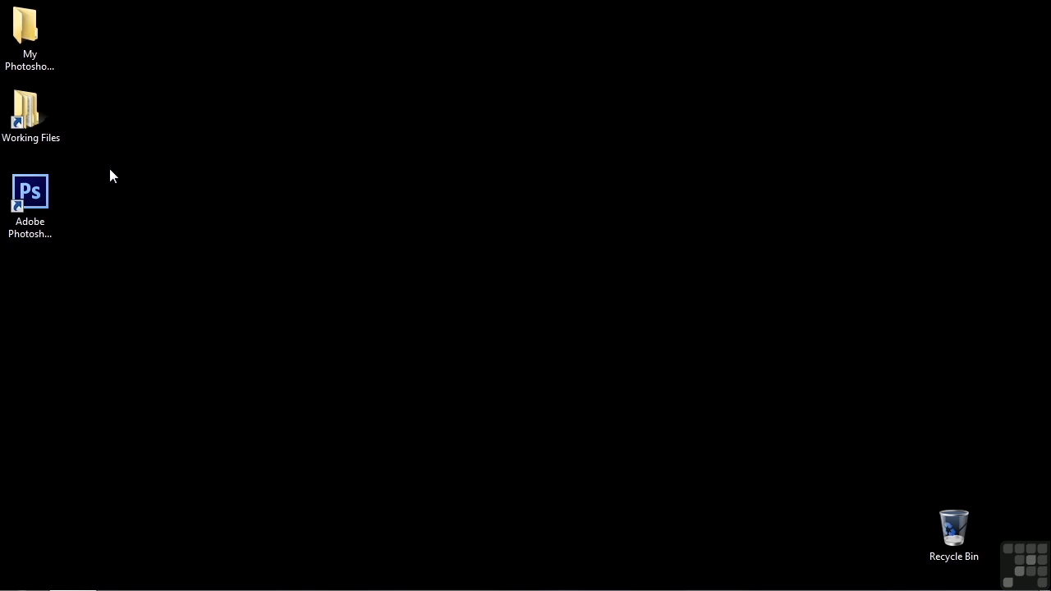
Step: Launch Photoshop and create a new Film & Video document with the HDTV 1080p/29.97 size, 1920 by 1080 pixels
double_click(27, 210)
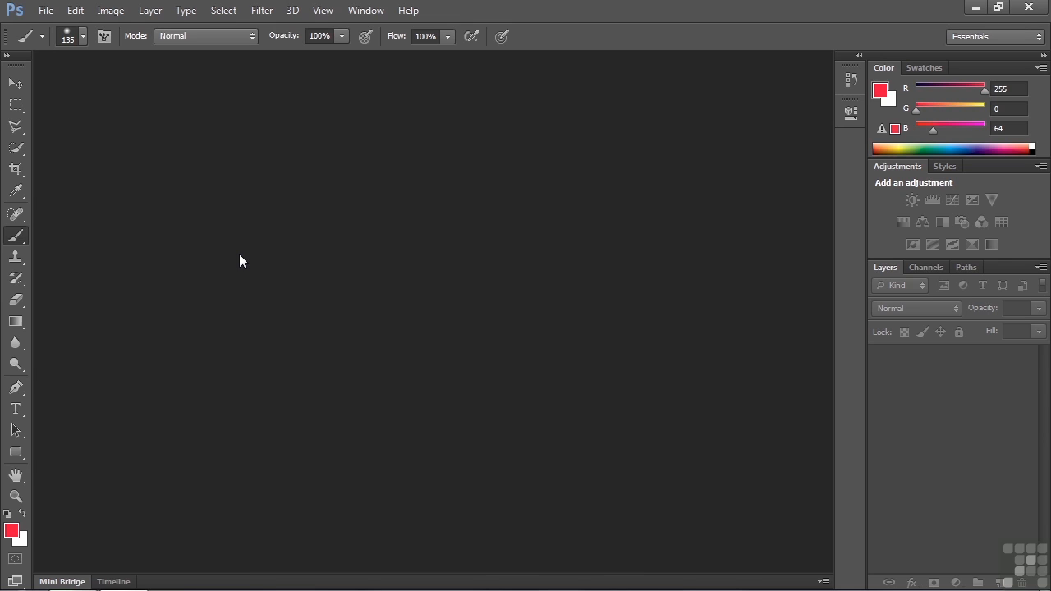
left_click(49, 10)
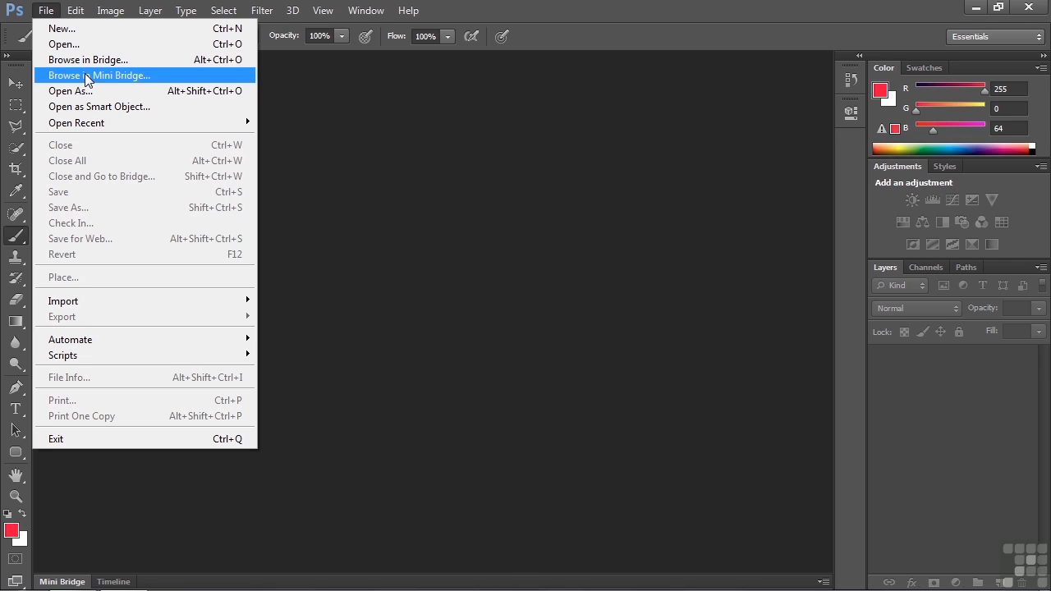
left_click(61, 28)
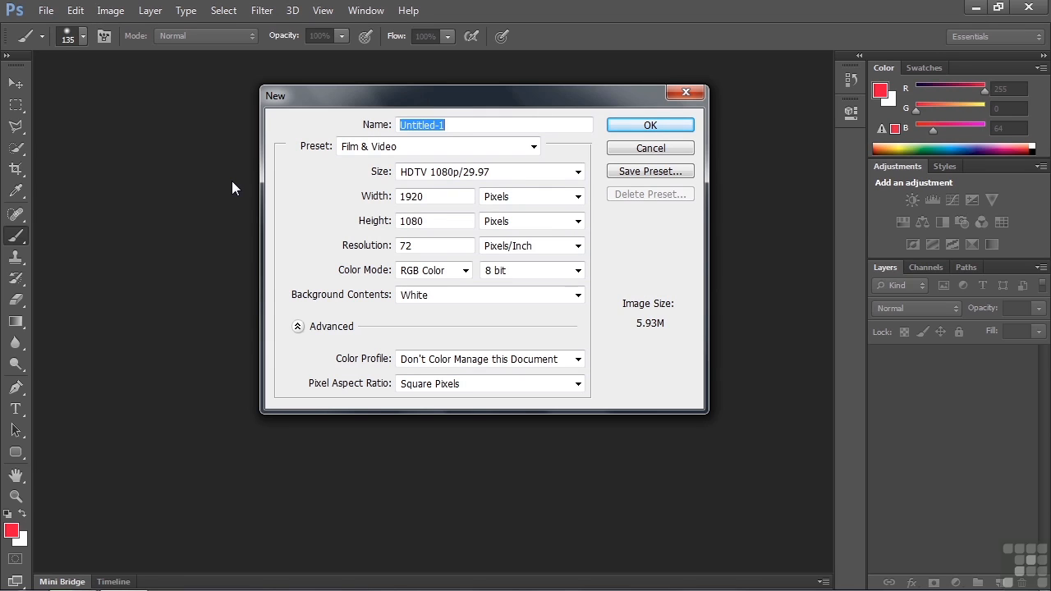
left_click(578, 172)
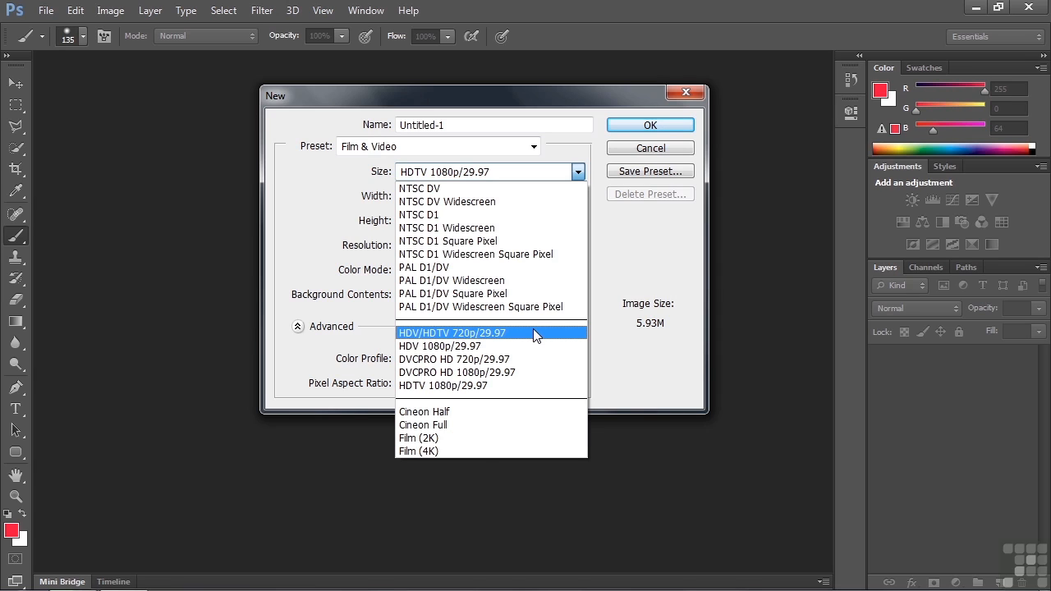
left_click(508, 386)
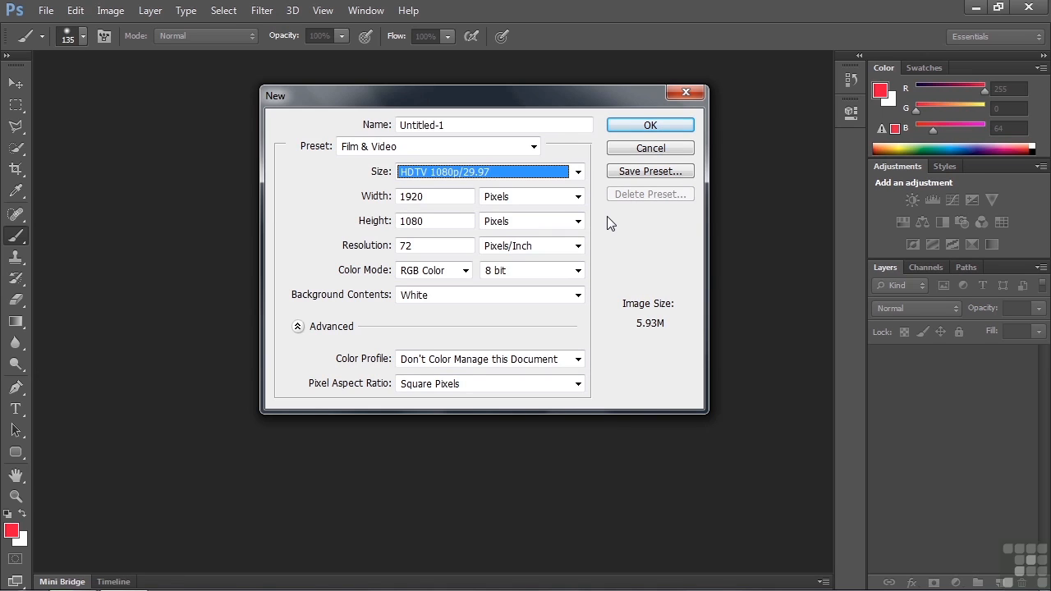
left_click(650, 125)
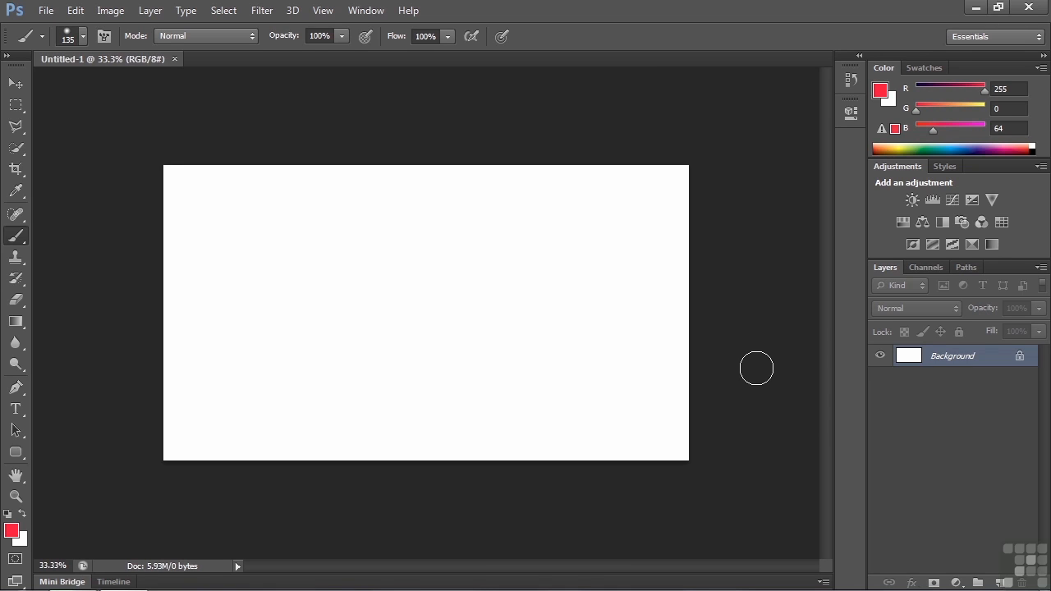
Step: Switch to the Motion workspace and create a video timeline for the document
left_click(1015, 37)
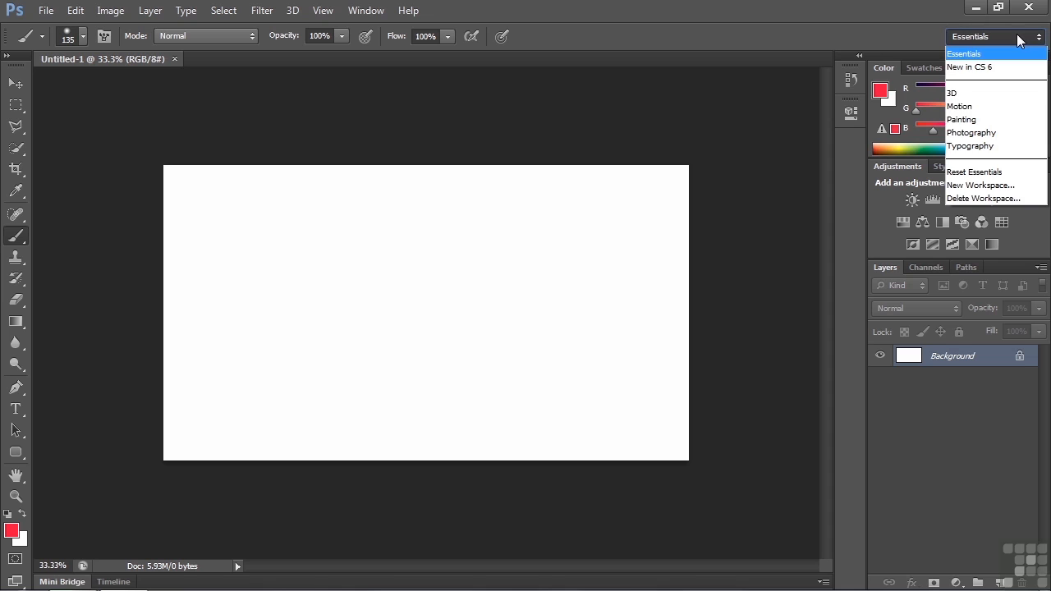
left_click(981, 105)
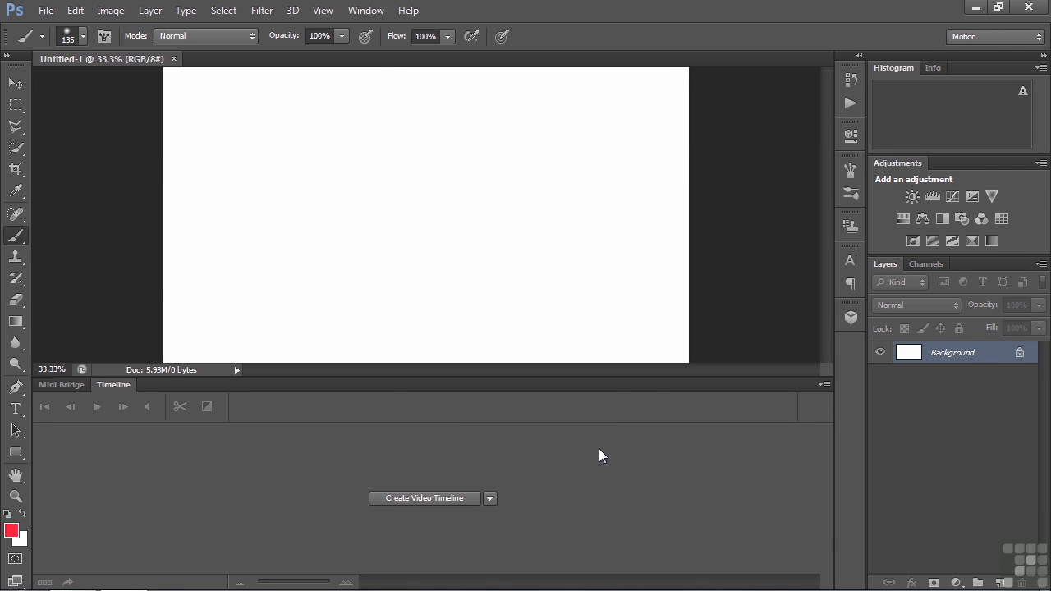
left_click(432, 496)
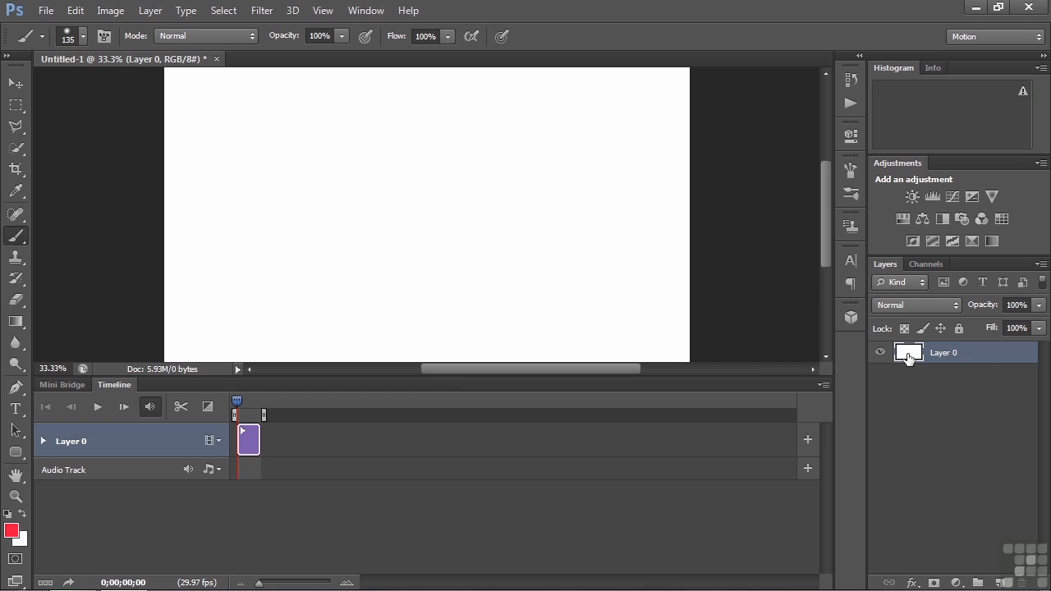
Step: Add the clip scenic-1.mp4 from the Digital Juice stock footage folder to the video track
left_click(808, 441)
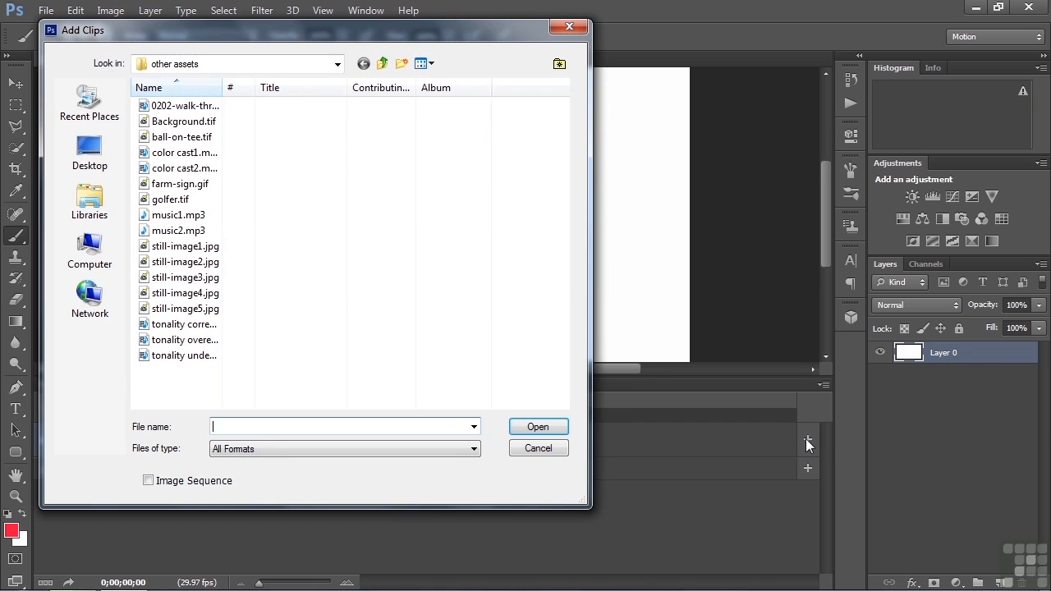
left_click(383, 64)
double_click(209, 107)
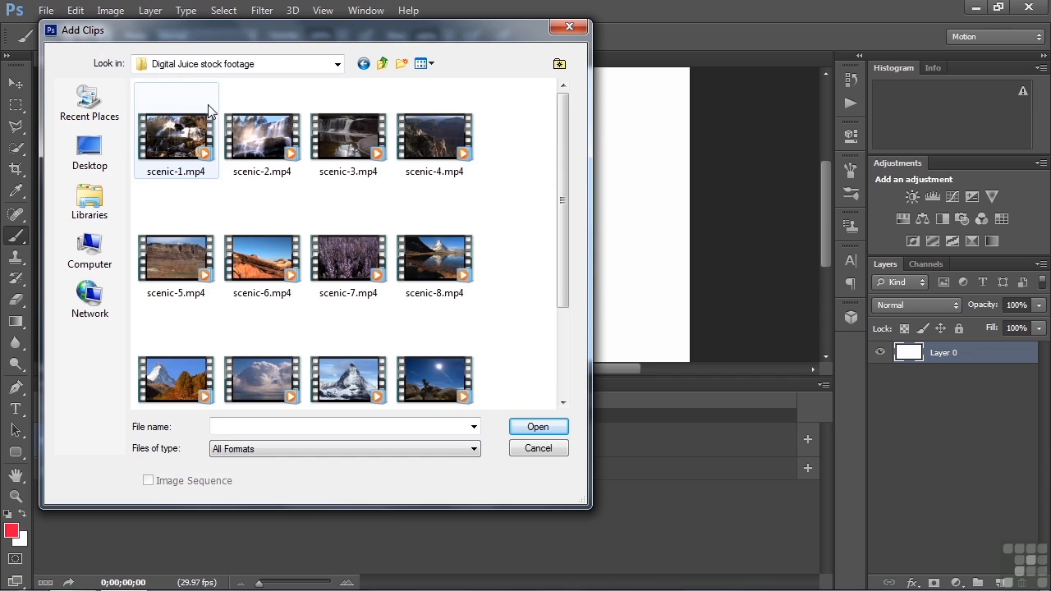
double_click(153, 148)
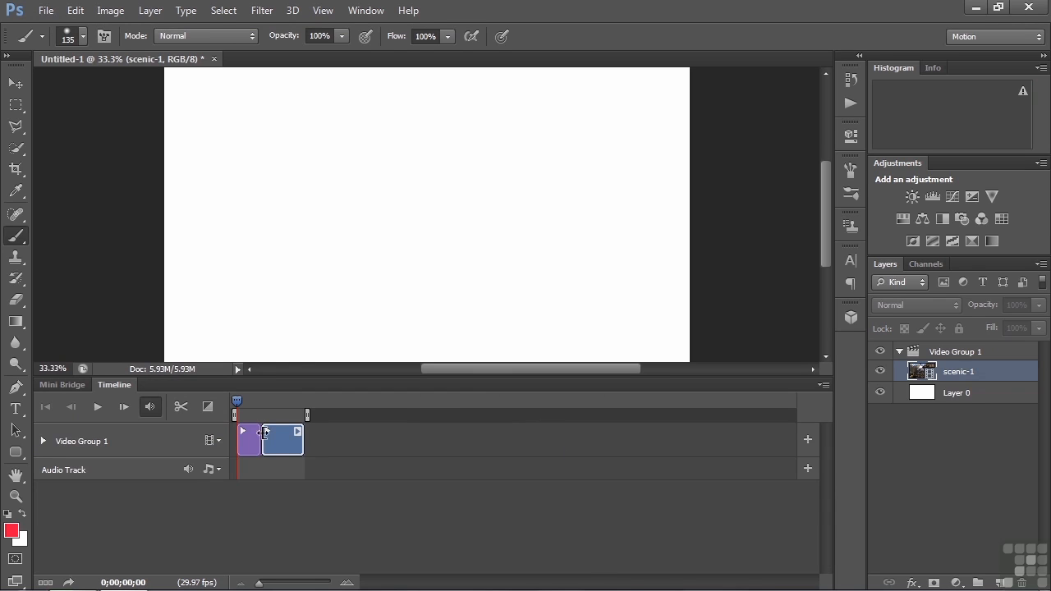
Step: Delete the blank Layer 0 from the video group and close the document without saving
left_click(985, 395)
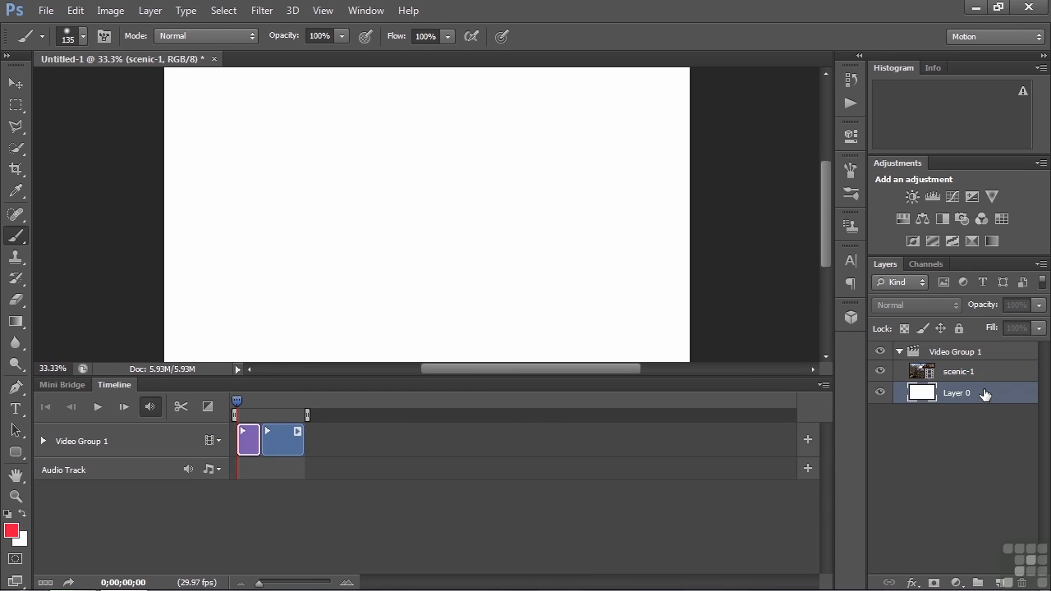
left_click(1022, 581)
left_click(493, 239)
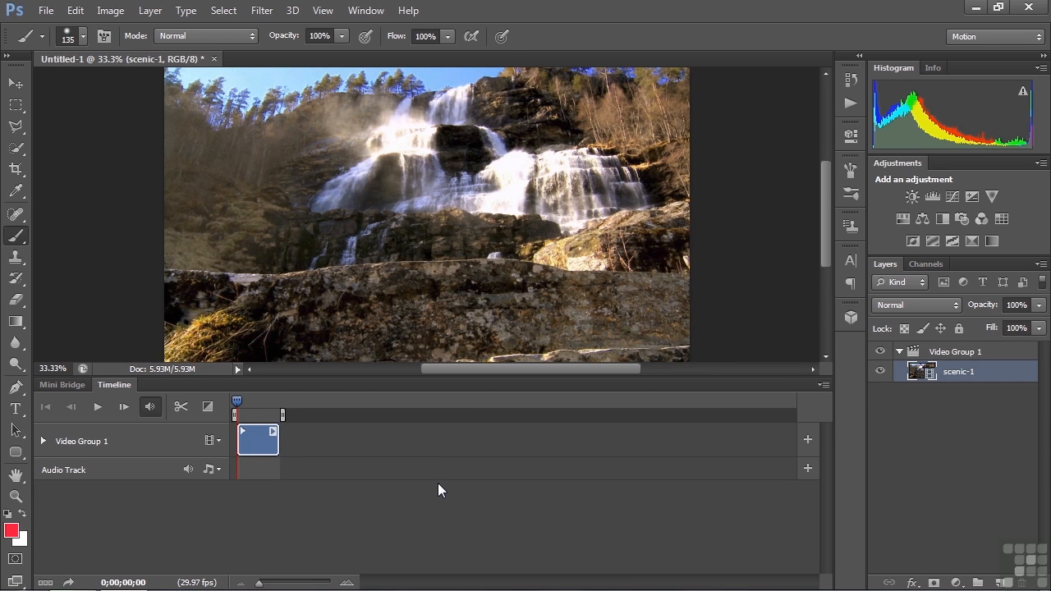
left_click(215, 59)
left_click(562, 234)
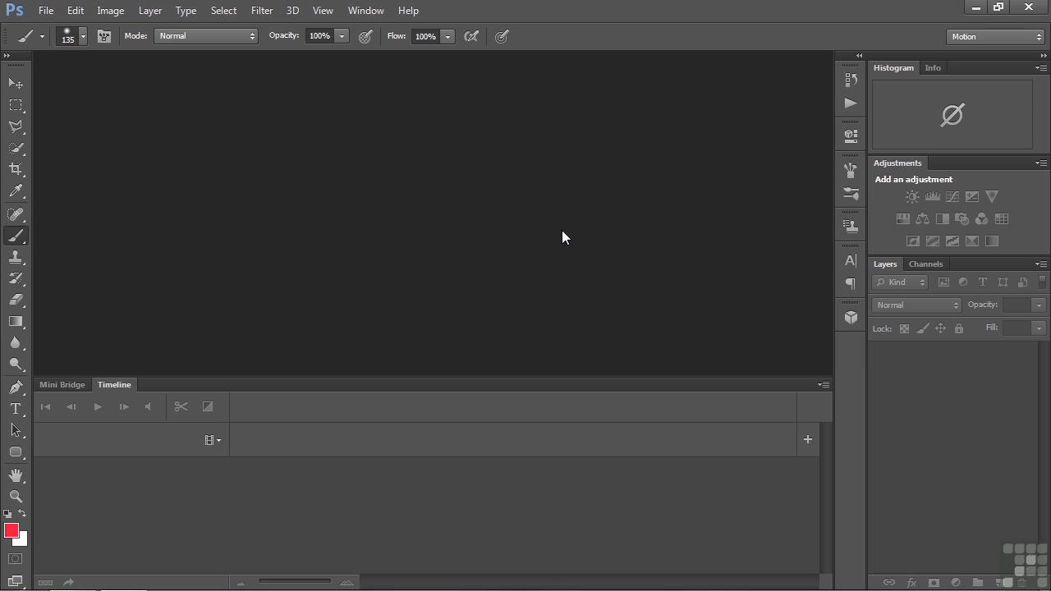
Step: Open the clips scenic-1.mp4 through scenic-5.mp4 together as separate documents
left_click(46, 10)
left_click(55, 44)
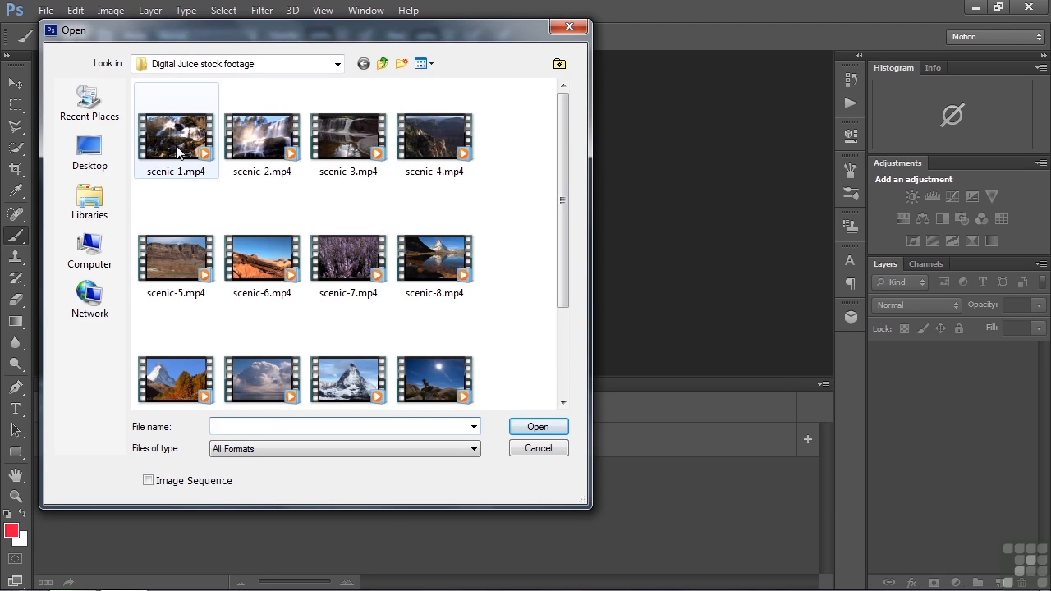
left_click(177, 148)
left_click(166, 200, "shift")
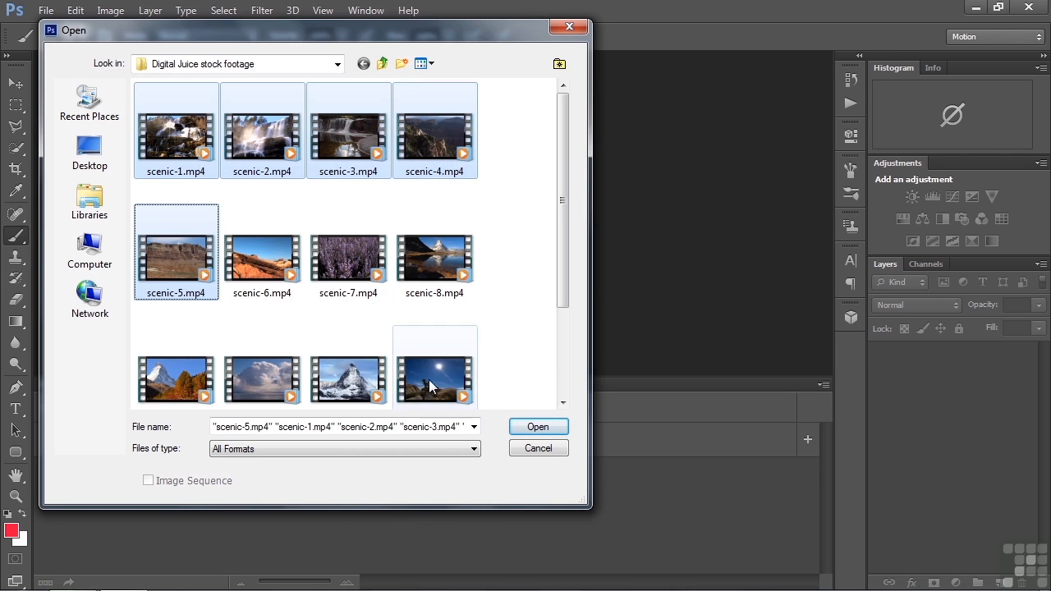
left_click(536, 427)
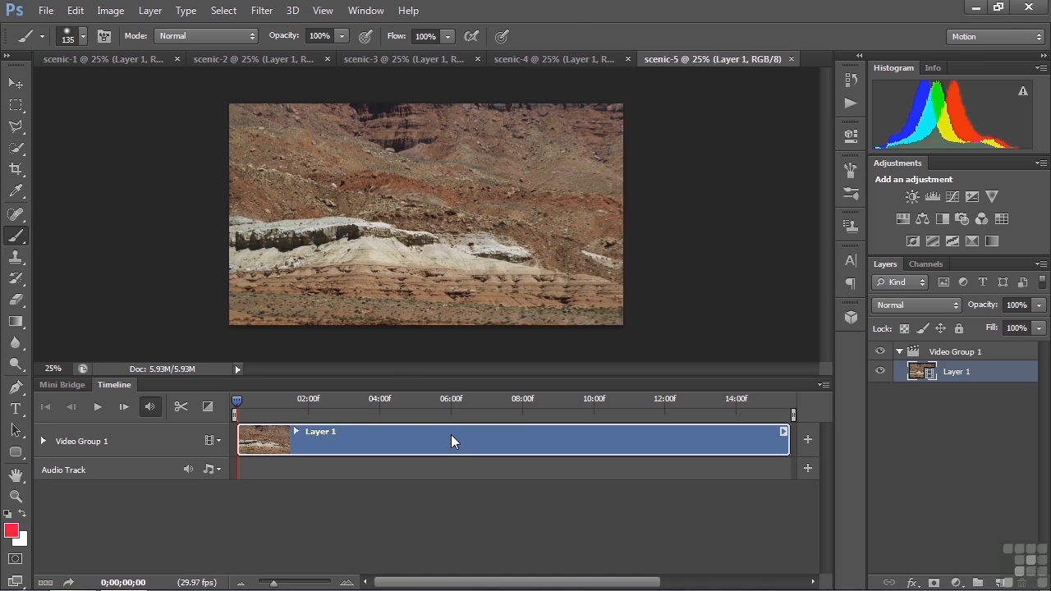
Step: Close all open clip documents without saving, applying the choice to every document
left_click(46, 12)
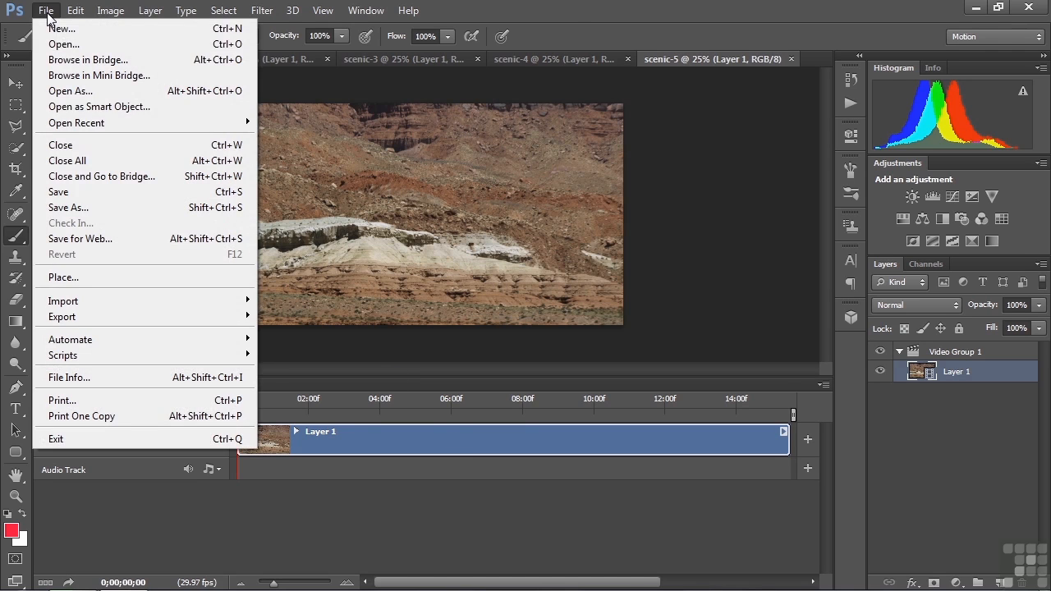
left_click(65, 162)
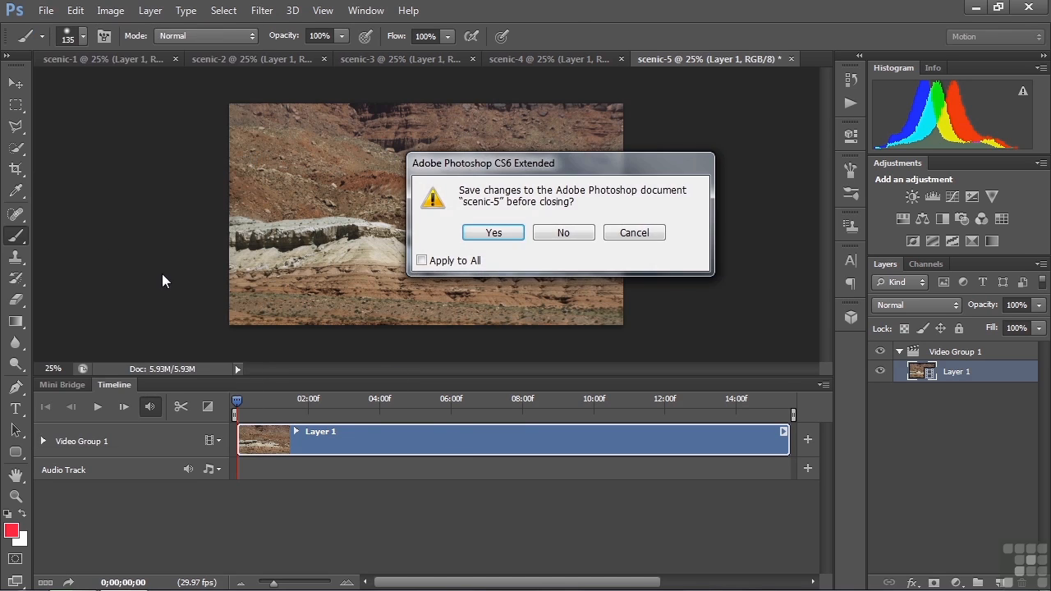
left_click(421, 260)
left_click(559, 234)
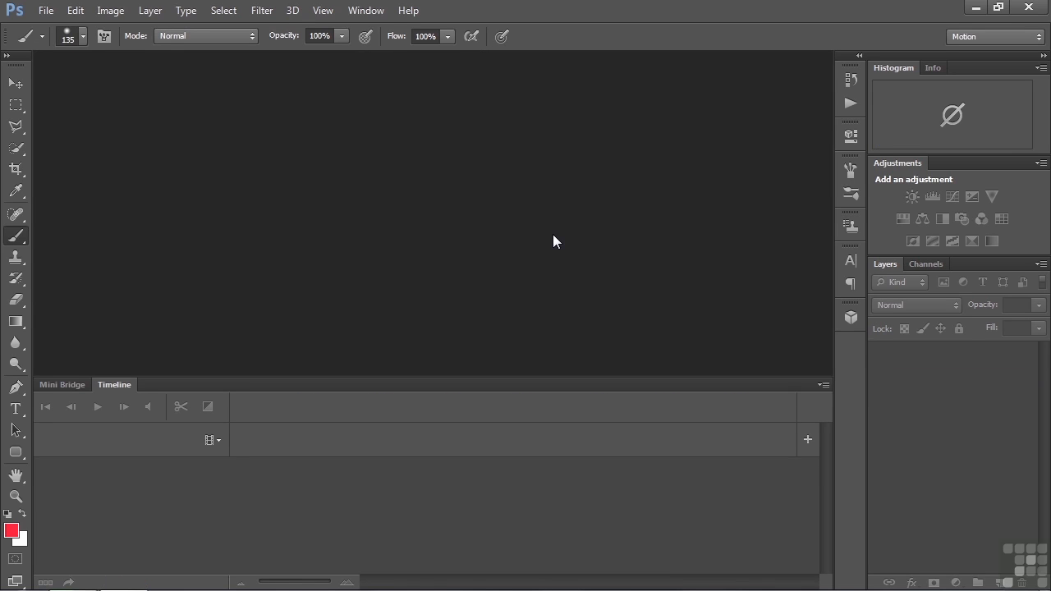
Step: Browse the Digital Juice stock footage in Mini Bridge and select the clips scenic-1.mp4 through scenic-5.mp4
left_click(45, 11)
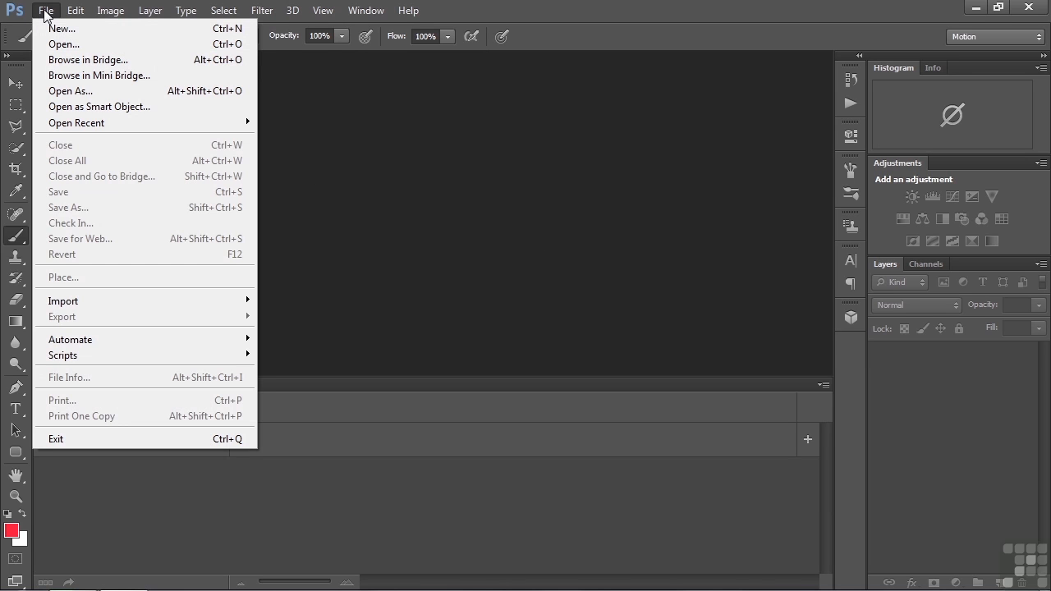
left_click(70, 76)
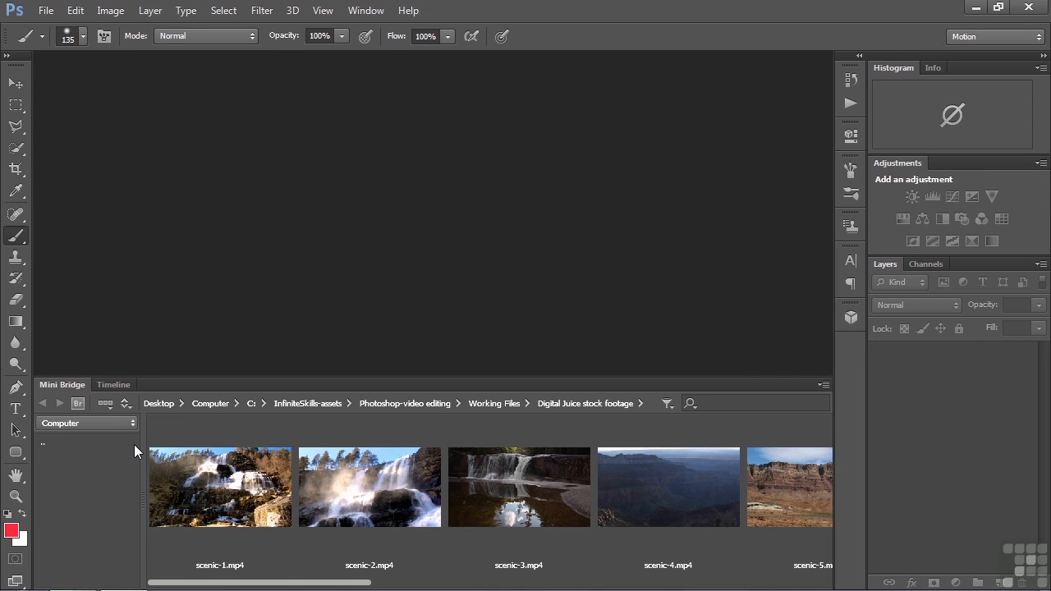
left_click(230, 496)
left_click(786, 497, "shift")
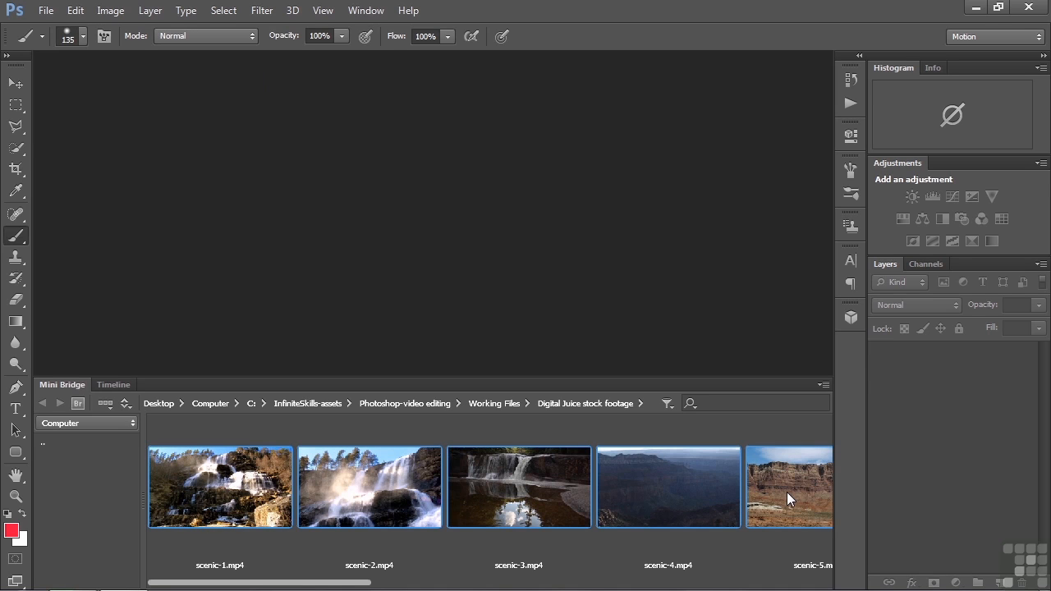
right_click(477, 474)
mouse_move(522, 443)
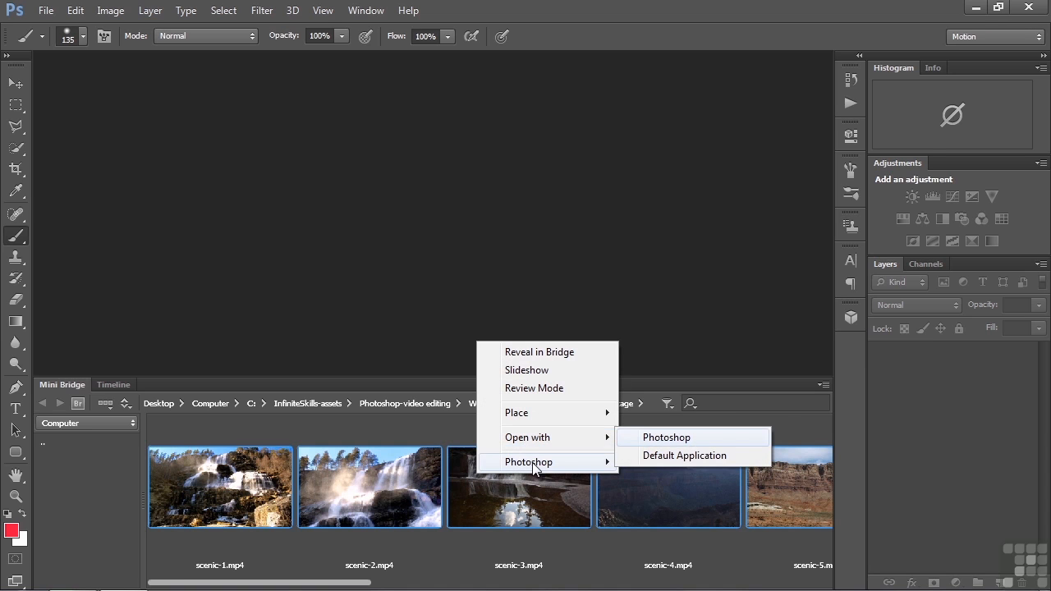
mouse_move(533, 466)
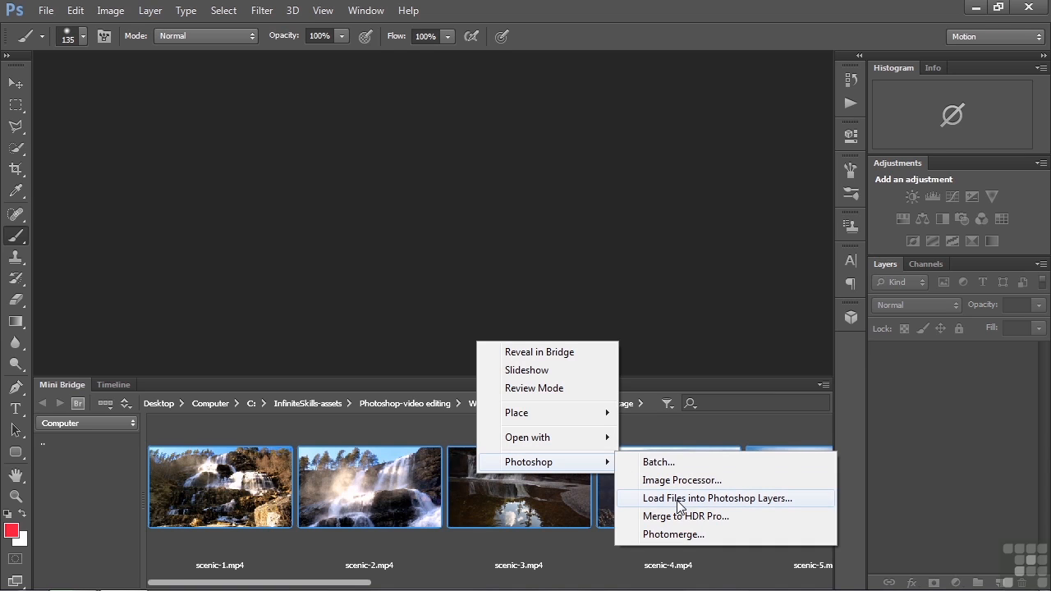
mouse_move(544, 438)
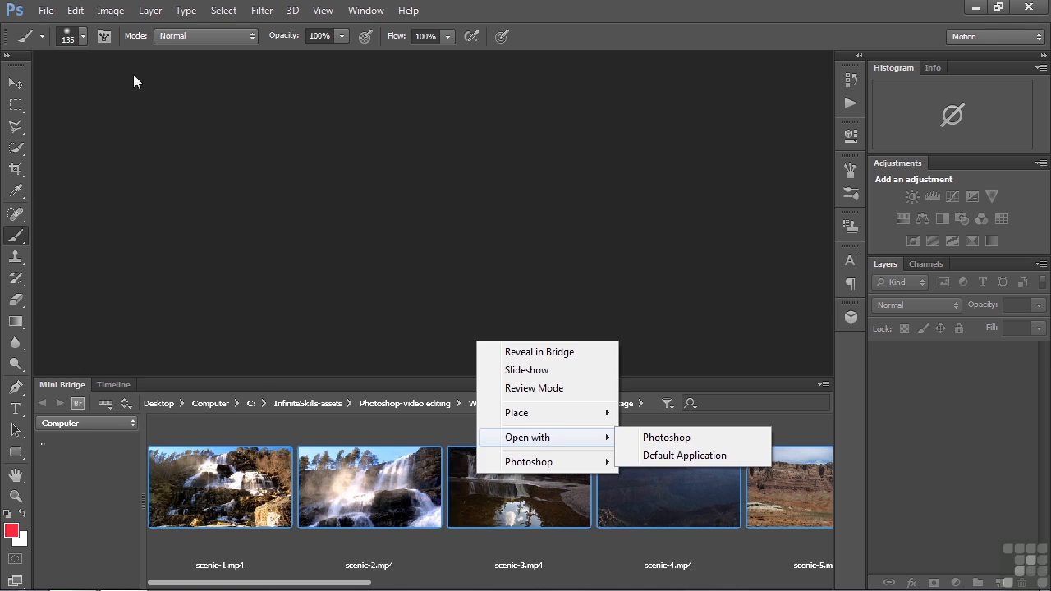
left_click(46, 11)
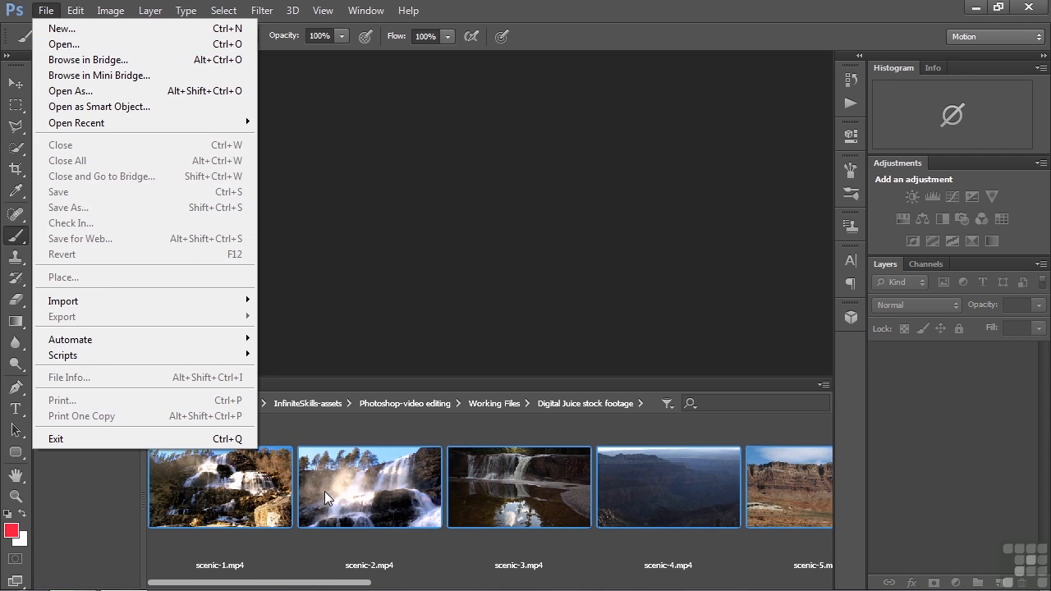
left_click(369, 473)
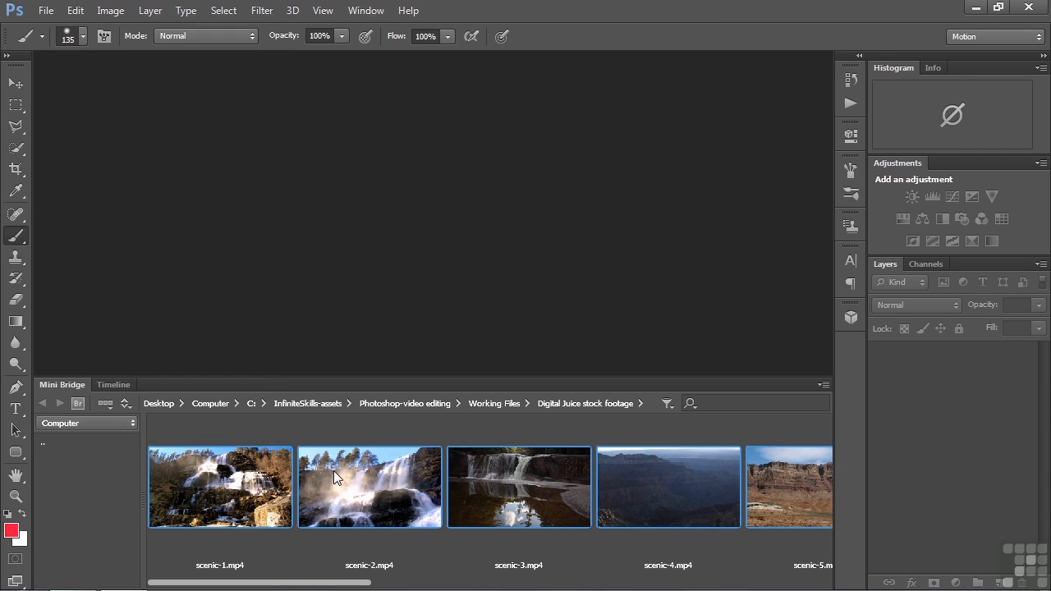
Step: Load the selected clips into Photoshop layers of a single document and show them in the Timeline
right_click(334, 470)
mouse_move(401, 463)
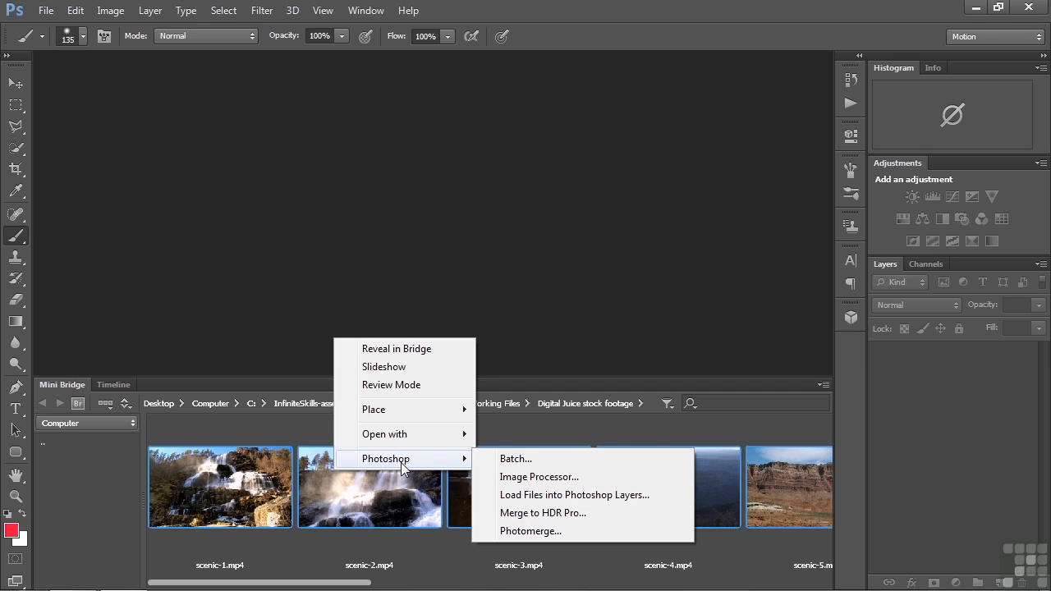
left_click(517, 496)
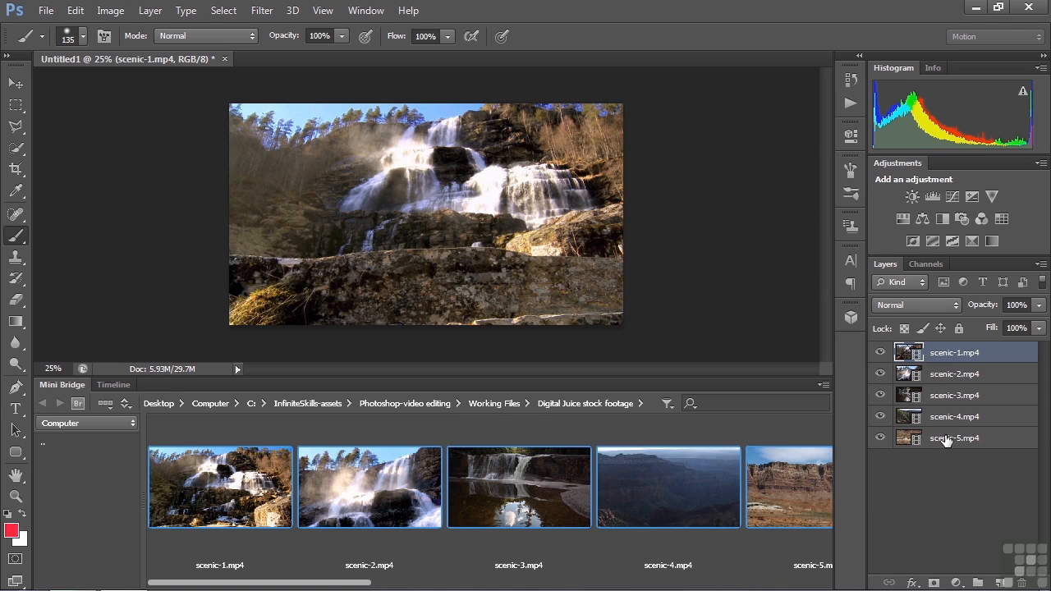
left_click(112, 386)
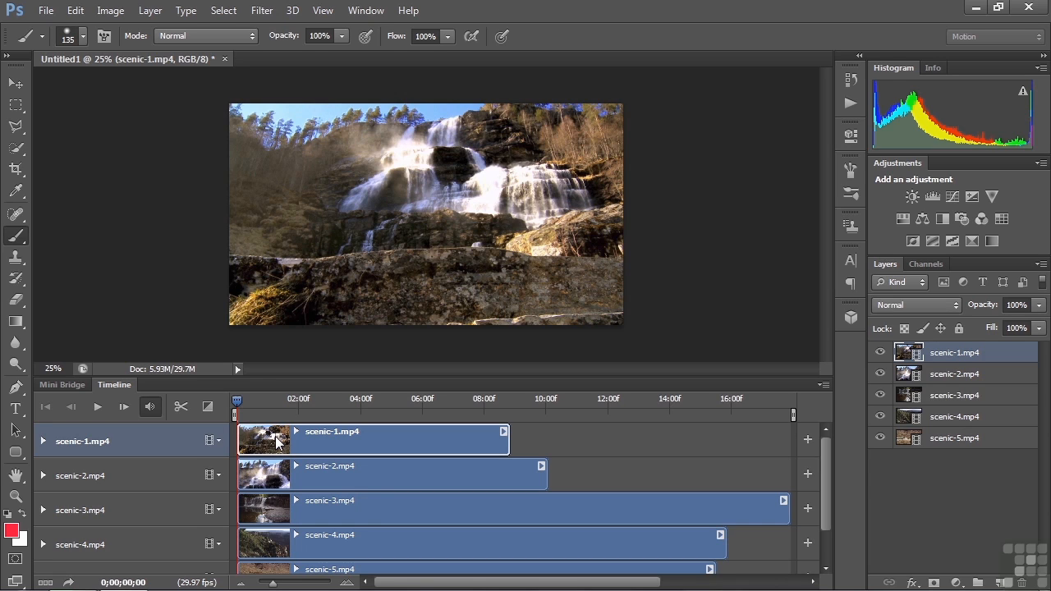
Step: Close the layered clip document without saving
left_click(224, 59)
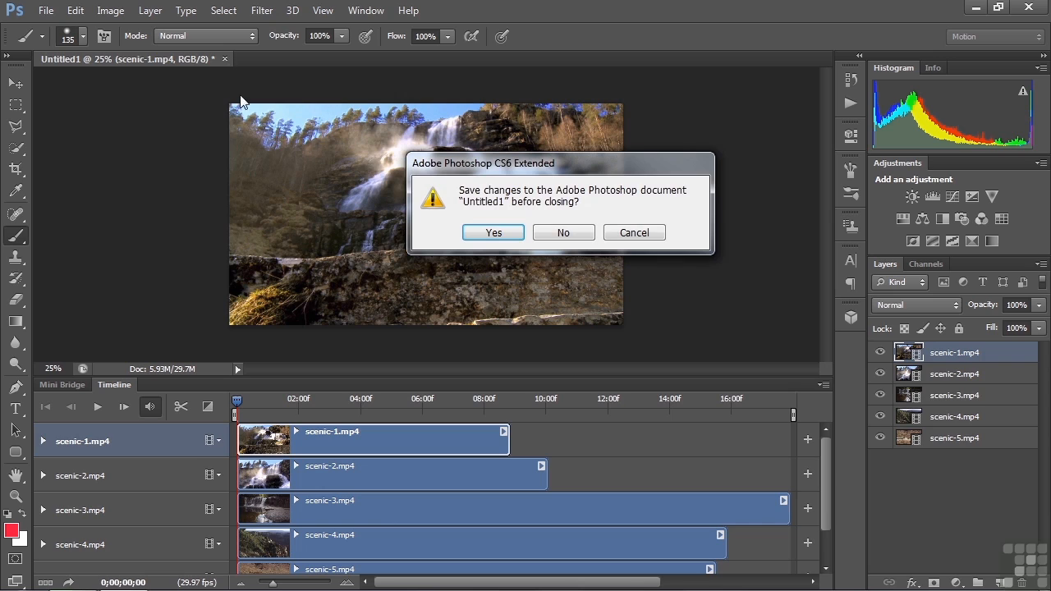
left_click(582, 234)
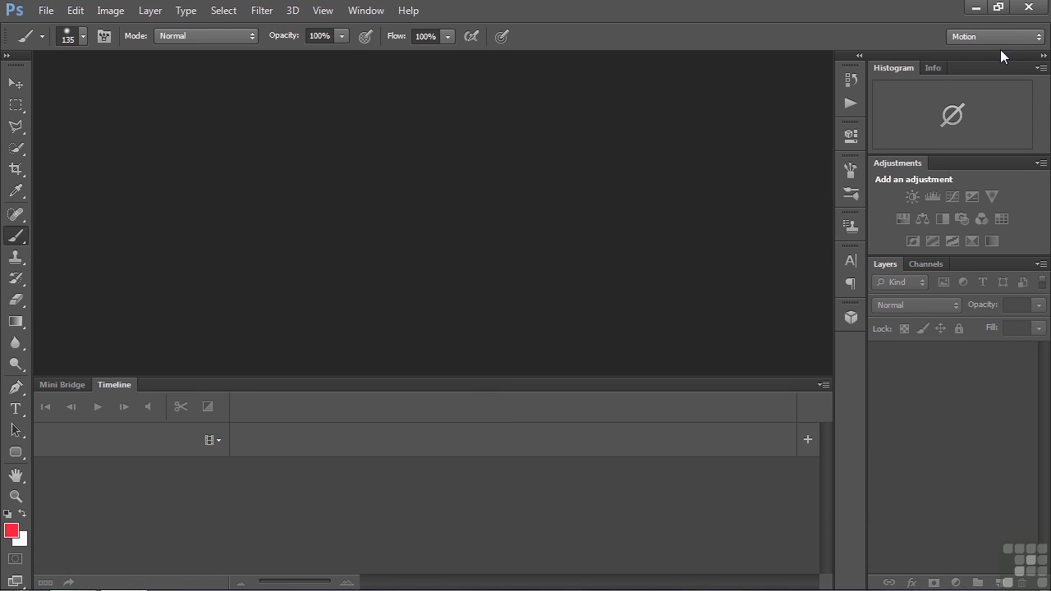
Step: Switch to the Essentials workspace and reset it before returning to the Motion workspace
left_click(1025, 38)
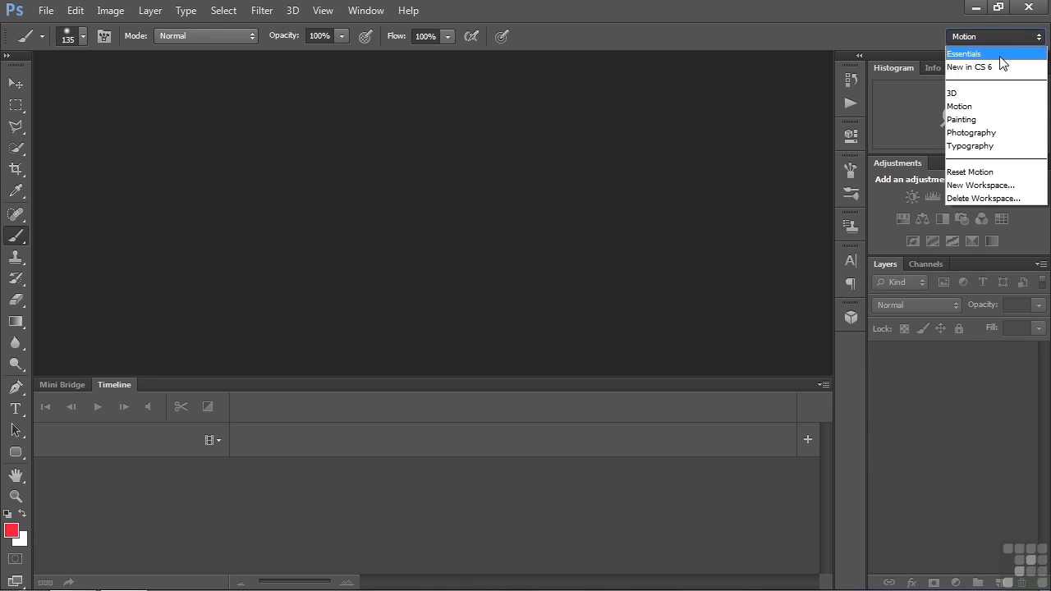
left_click(986, 53)
left_click(1025, 38)
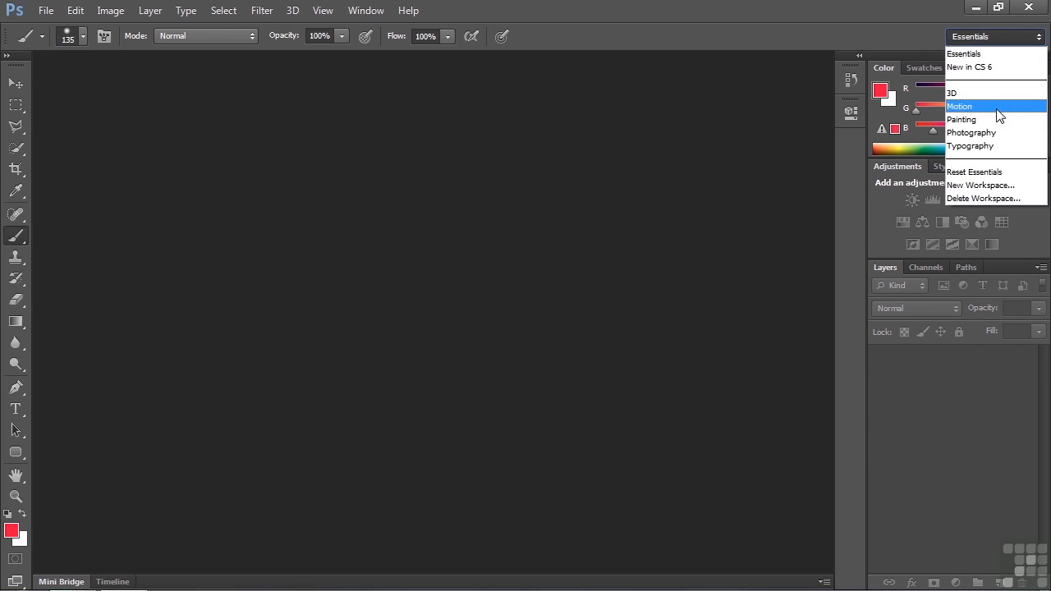
left_click(985, 171)
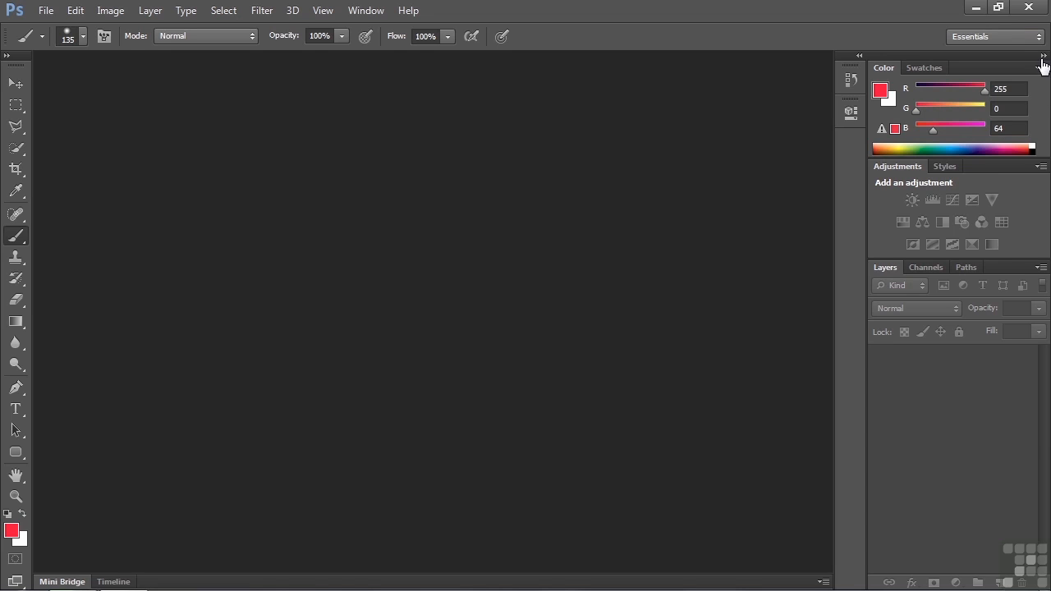
left_click(1019, 38)
left_click(988, 109)
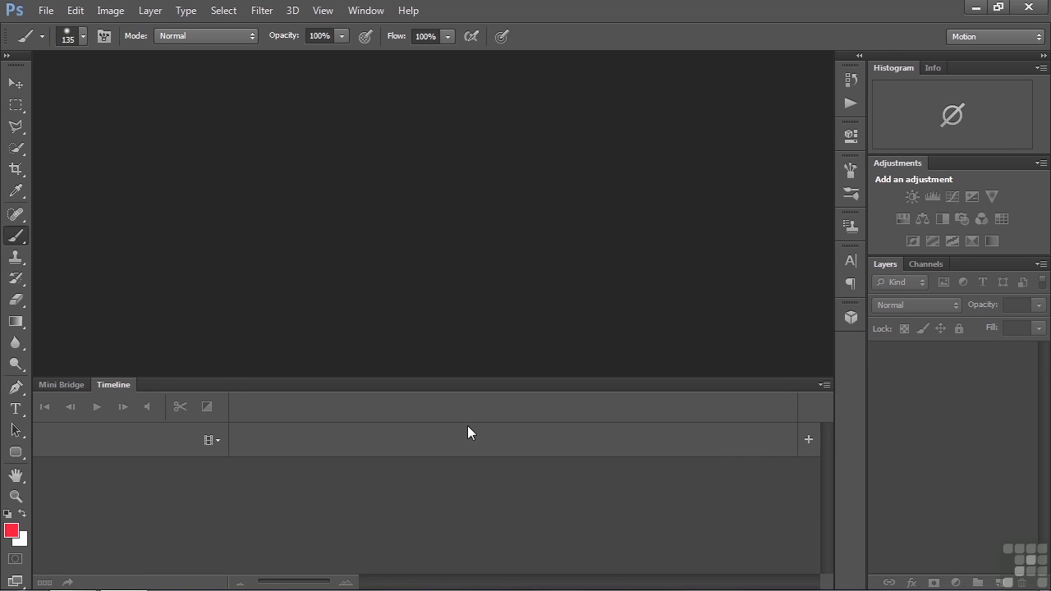
Step: Add the clips scenic-1.mp4 through scenic-5.mp4 from the Digital Juice stock footage folder to the empty Timeline
left_click(214, 441)
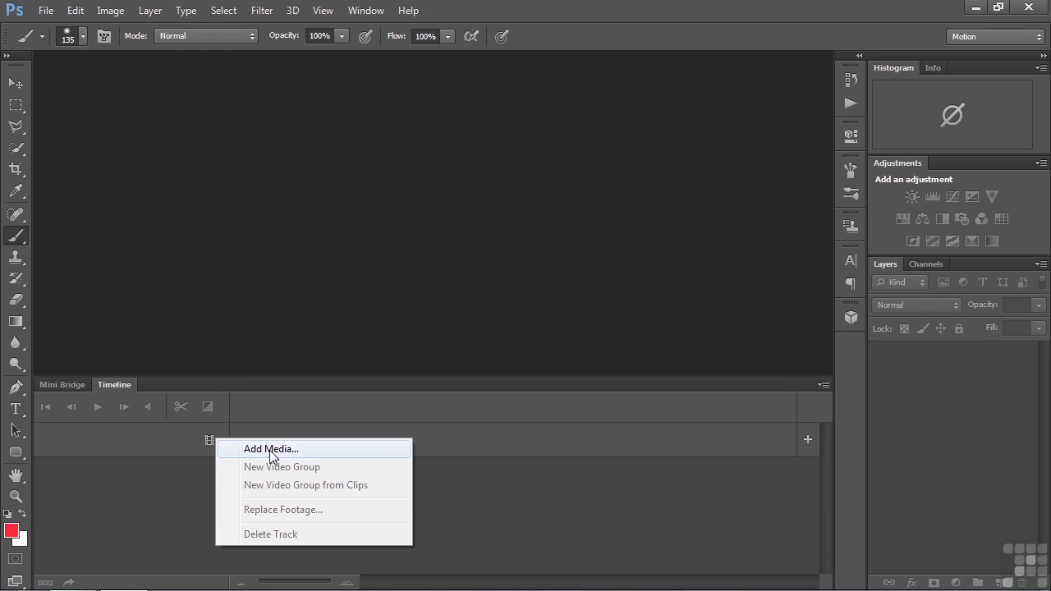
left_click(517, 496)
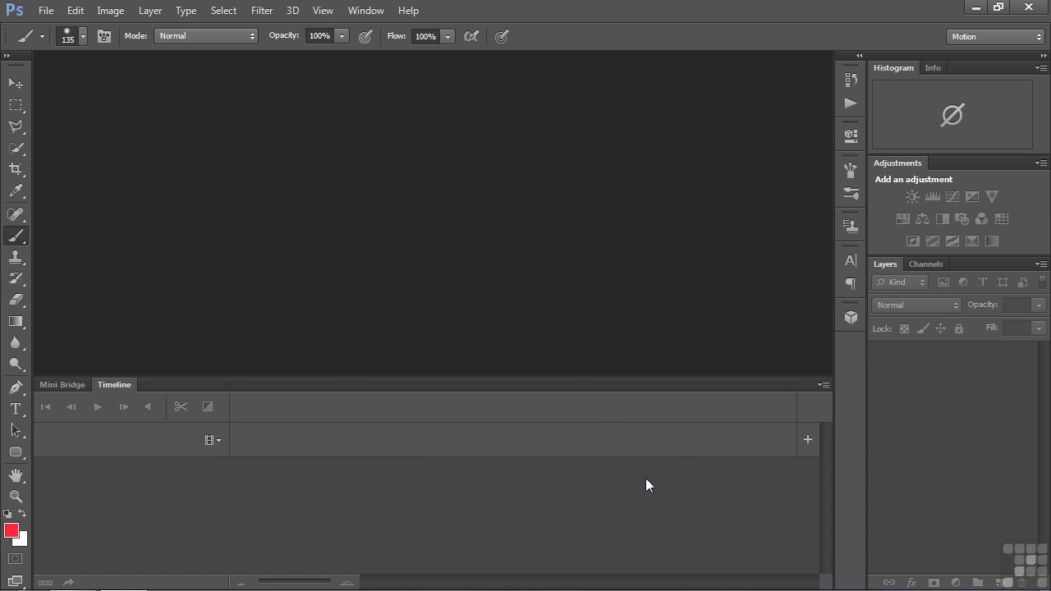
left_click(803, 443)
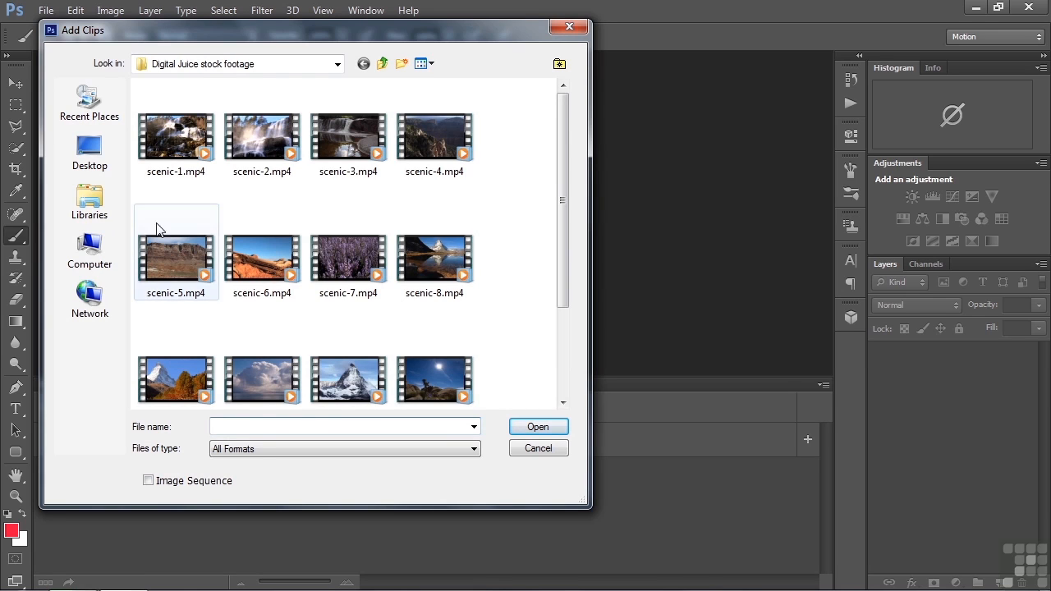
left_click(173, 151)
left_click(177, 257, "shift")
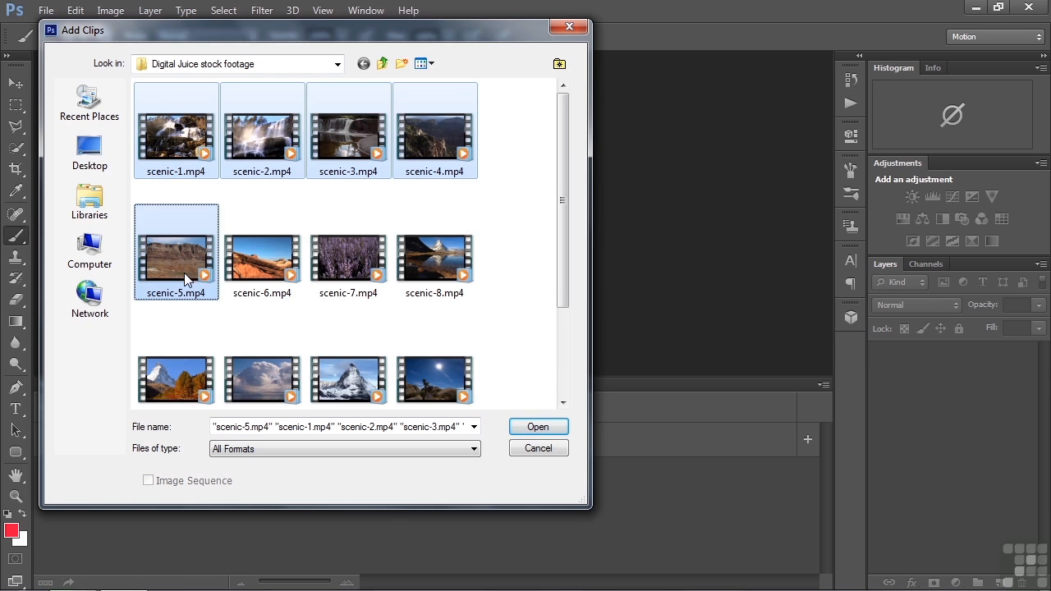
left_click(536, 426)
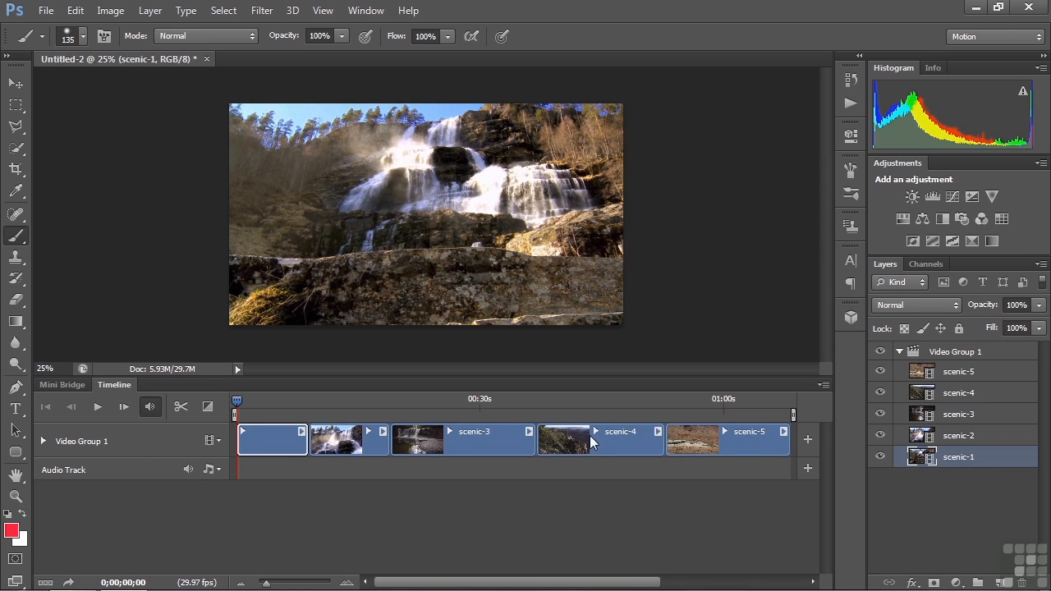
Step: Add the clips scenic-6.mp4 through scenic-9.mp4 to the end of Video Group 1
left_click(807, 440)
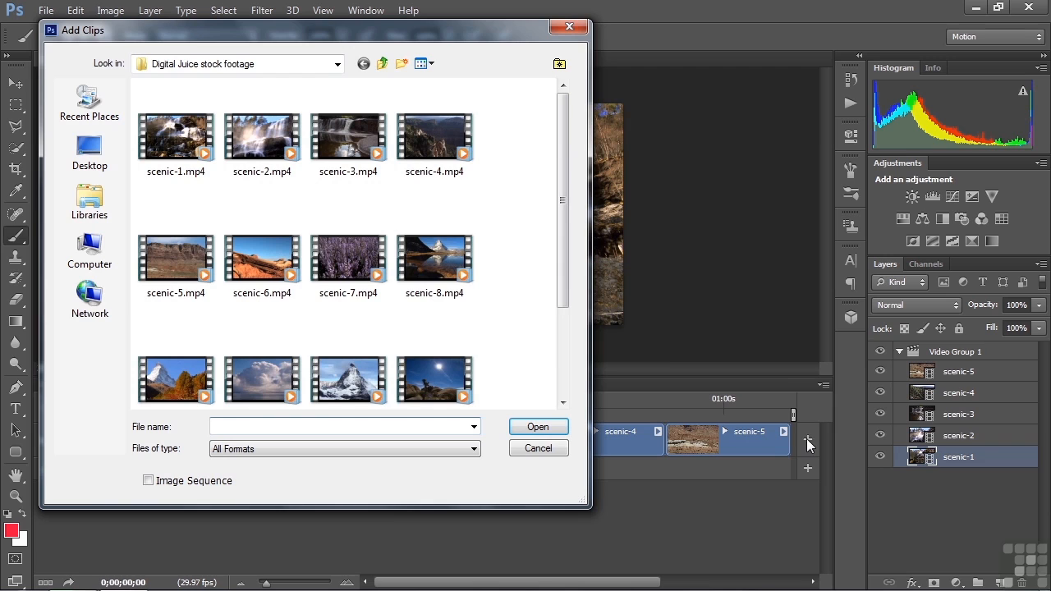
left_click(274, 261)
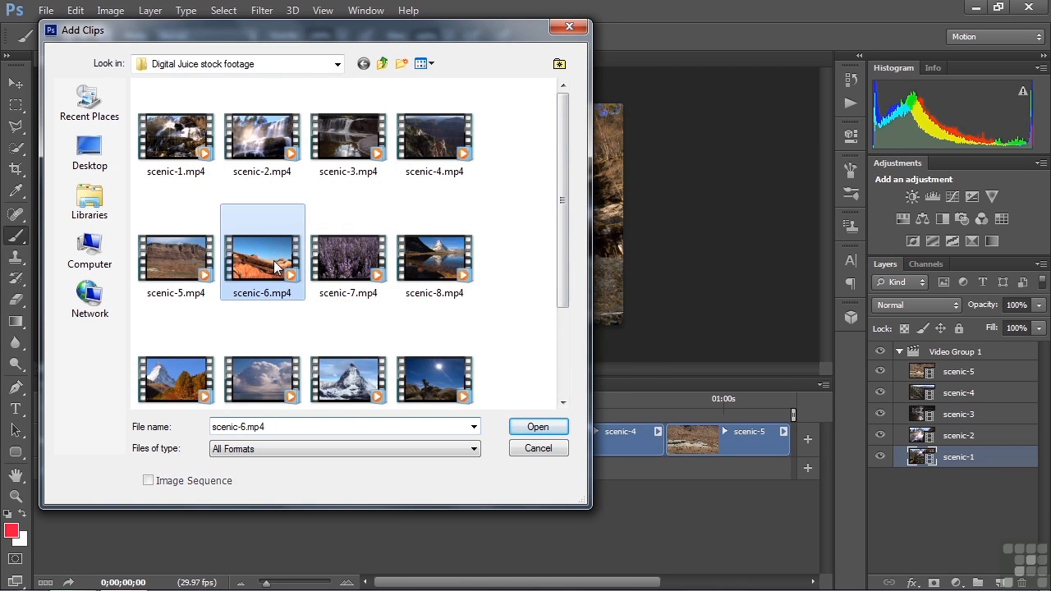
left_click(175, 380, "shift")
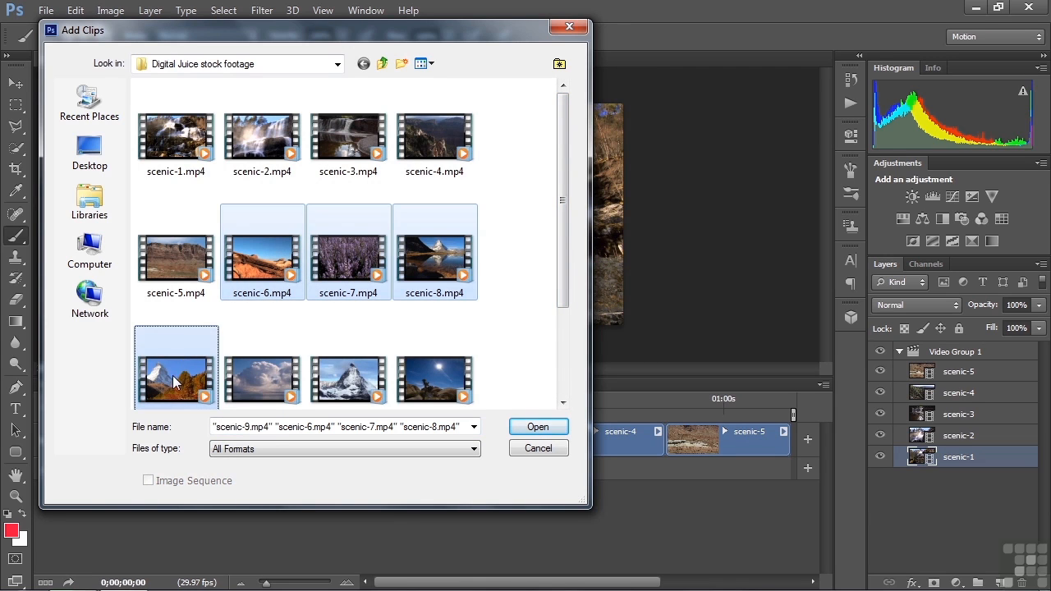
left_click(547, 429)
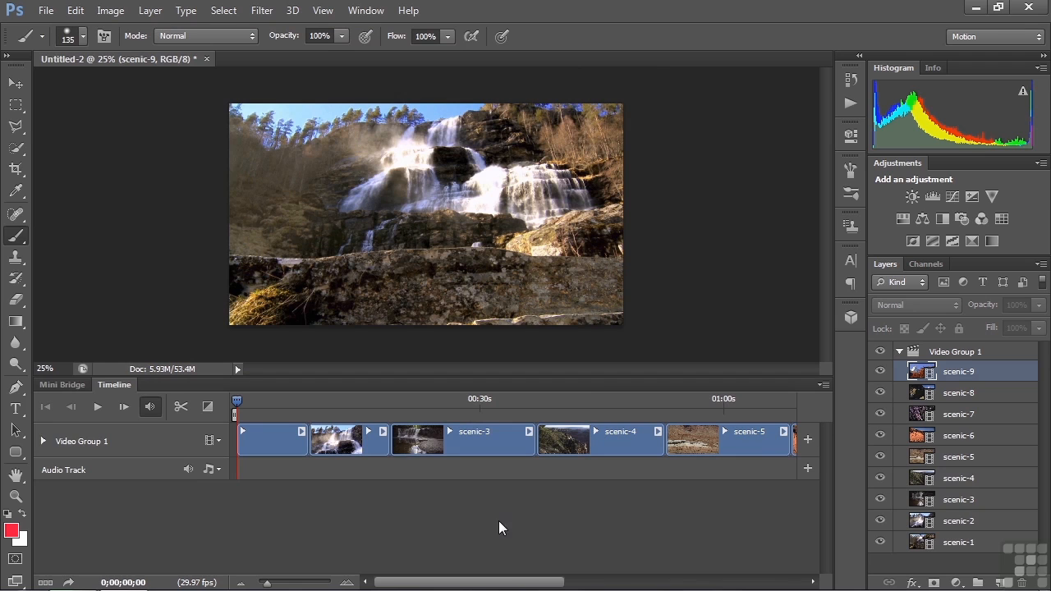
Step: Create a new video group above Video Group 1 in the Timeline
mouse_move(444, 583)
left_mouse_down()
mouse_move(525, 588)
mouse_move(443, 588)
left_mouse_up()
left_click(218, 443)
left_click(261, 471)
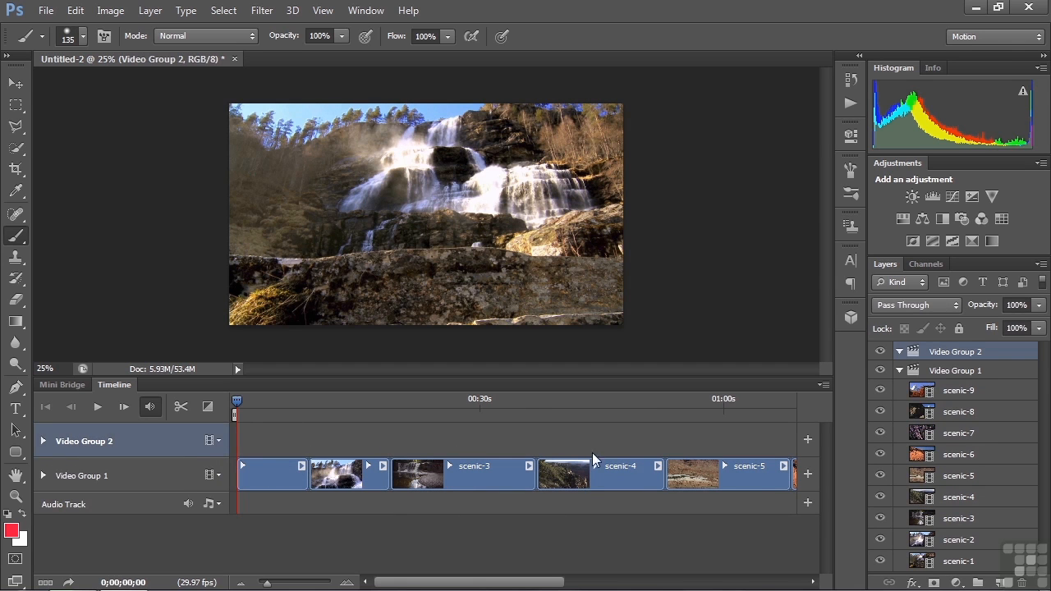
Step: Add timelapse-1.mp4 and timelapse-2.mp4 to Video Group 2 and shift timelapse-2 to start at about 25 seconds, leaving a gap between the clips
left_click(808, 440)
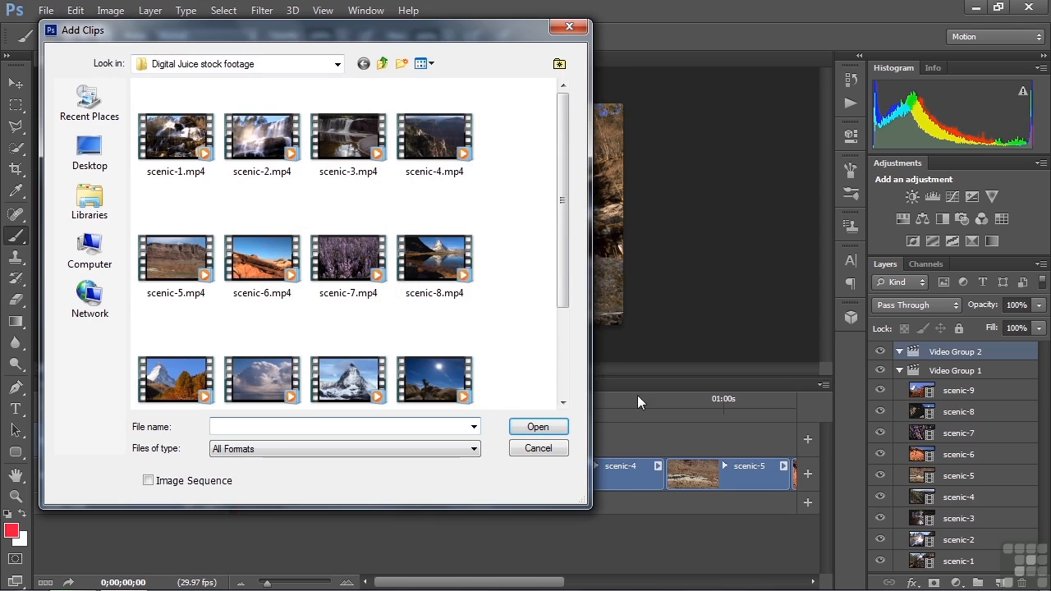
left_click_drag(558, 293, 578, 394)
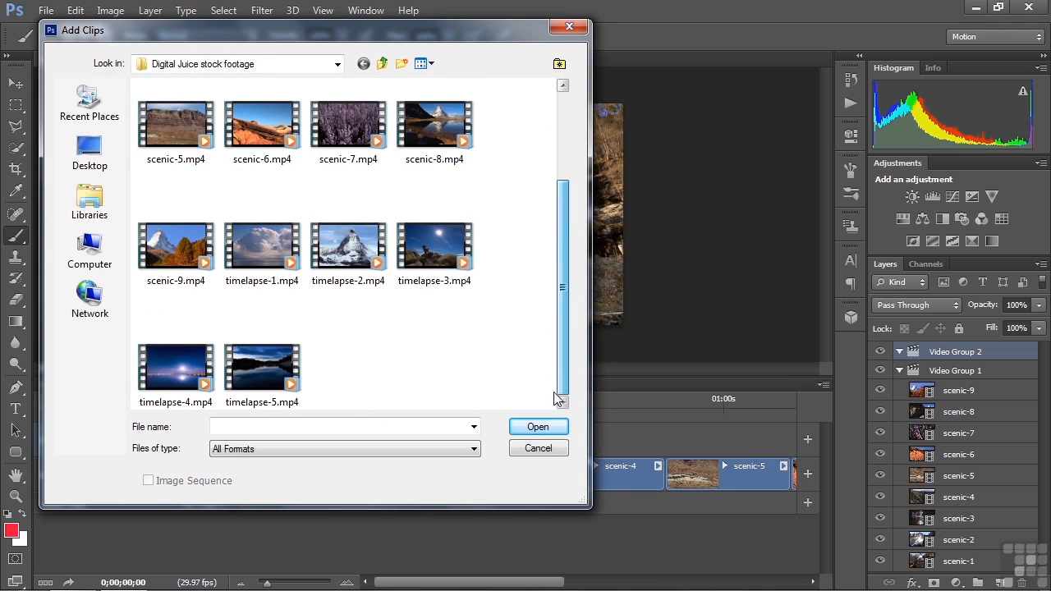
left_click(266, 256)
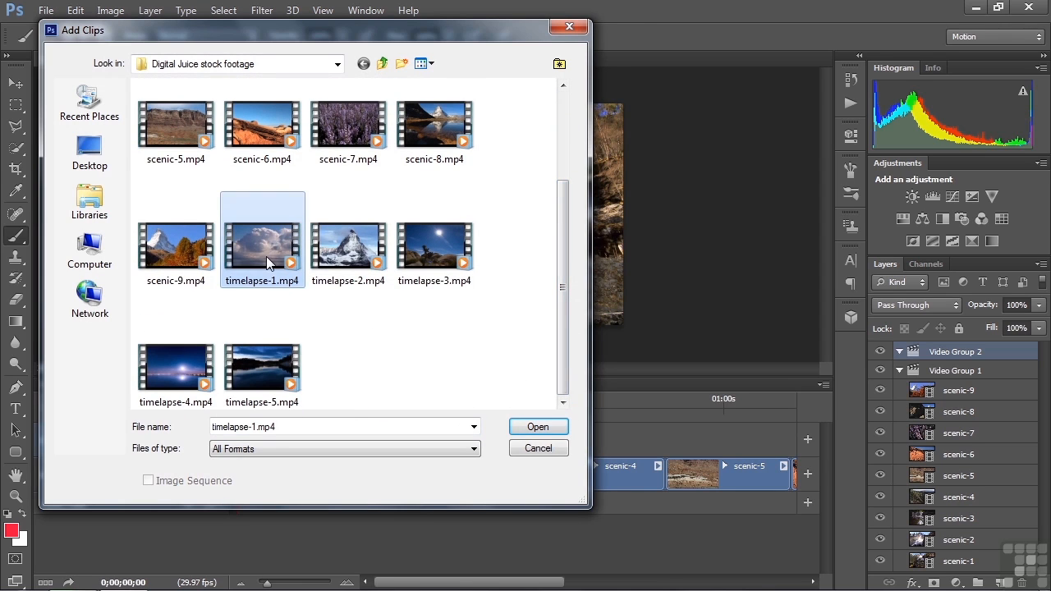
left_click(345, 257, "ctrl")
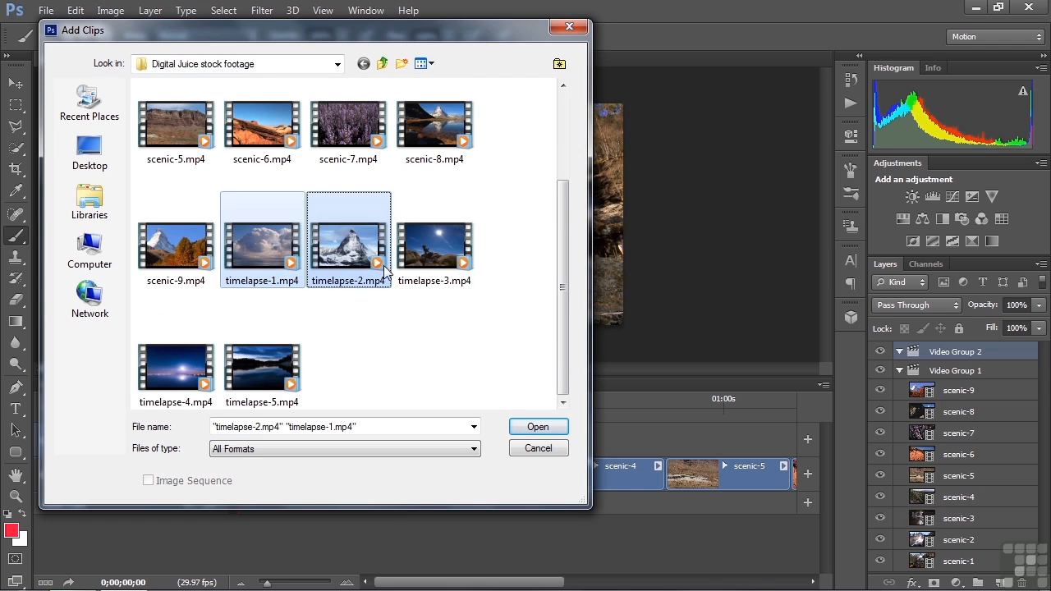
left_click(542, 426)
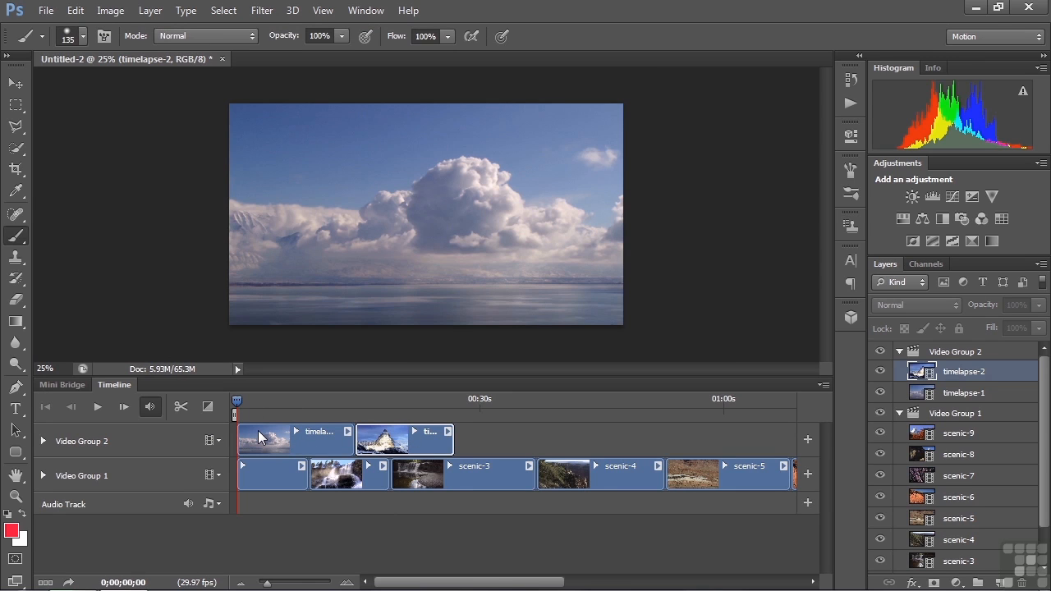
left_click_drag(374, 436, 464, 450)
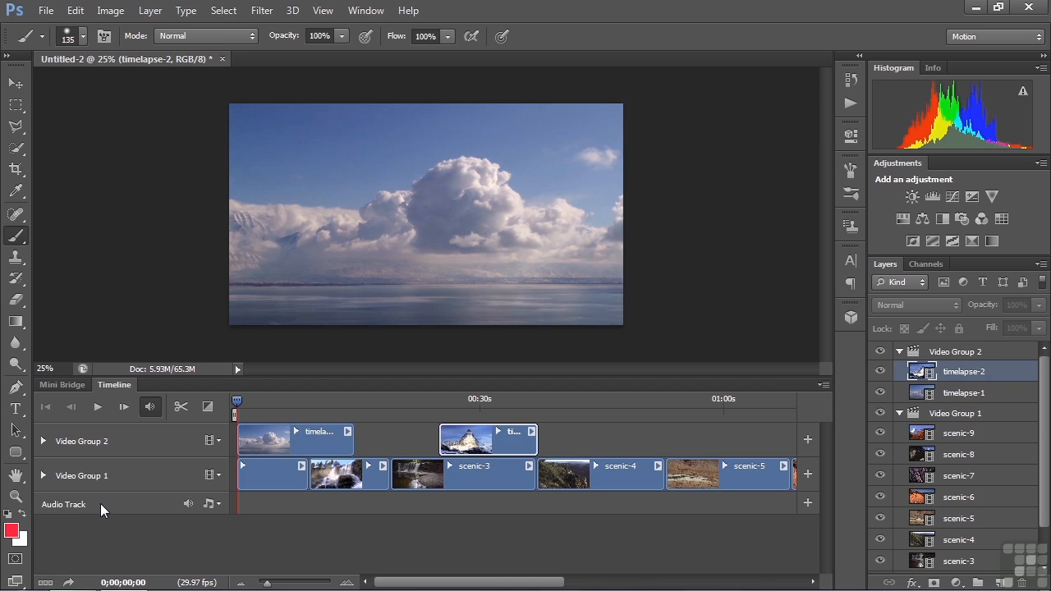
Step: Filter the files to audio formats and add music1.mp3 from the other assets folder to the audio track
left_click(808, 503)
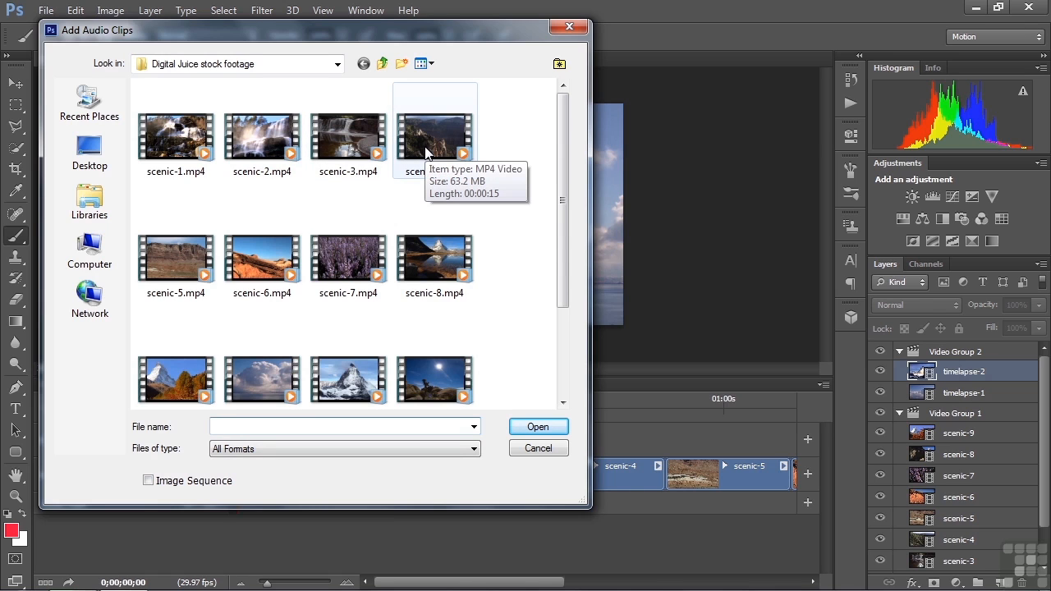
left_click(474, 449)
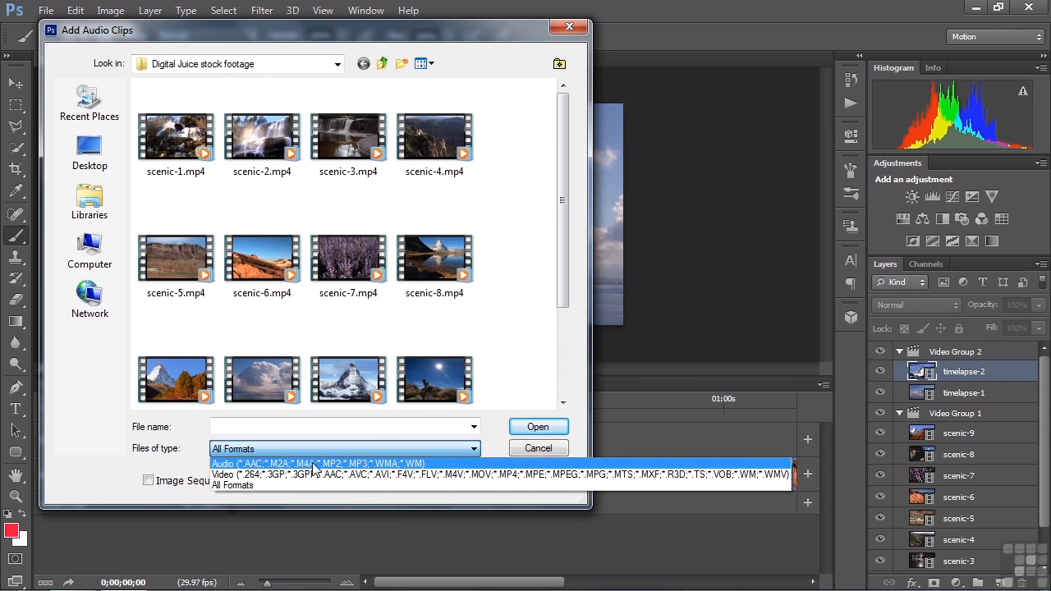
left_click(314, 465)
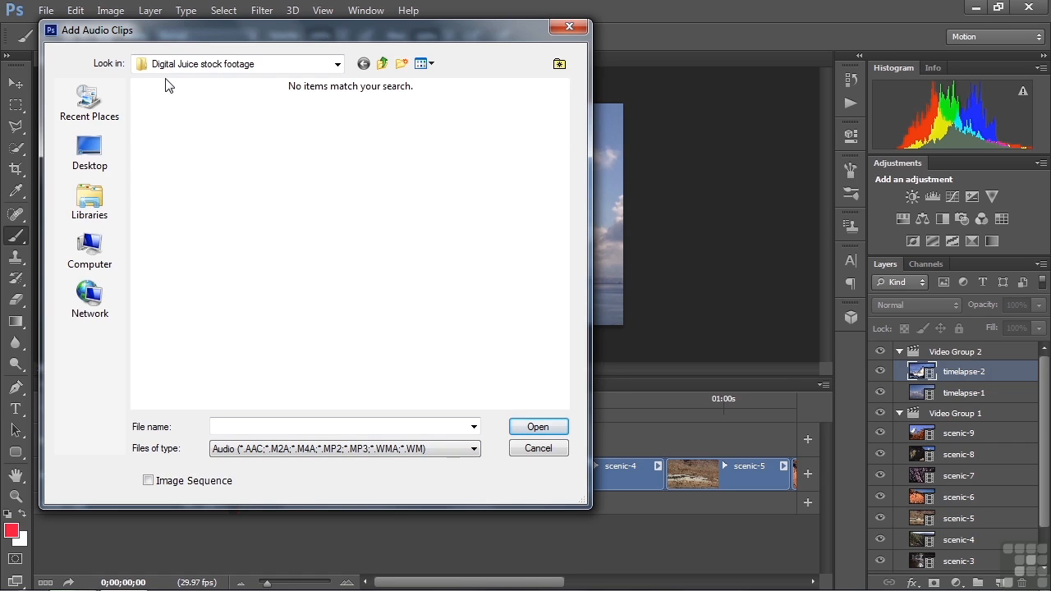
left_click(382, 64)
double_click(188, 123)
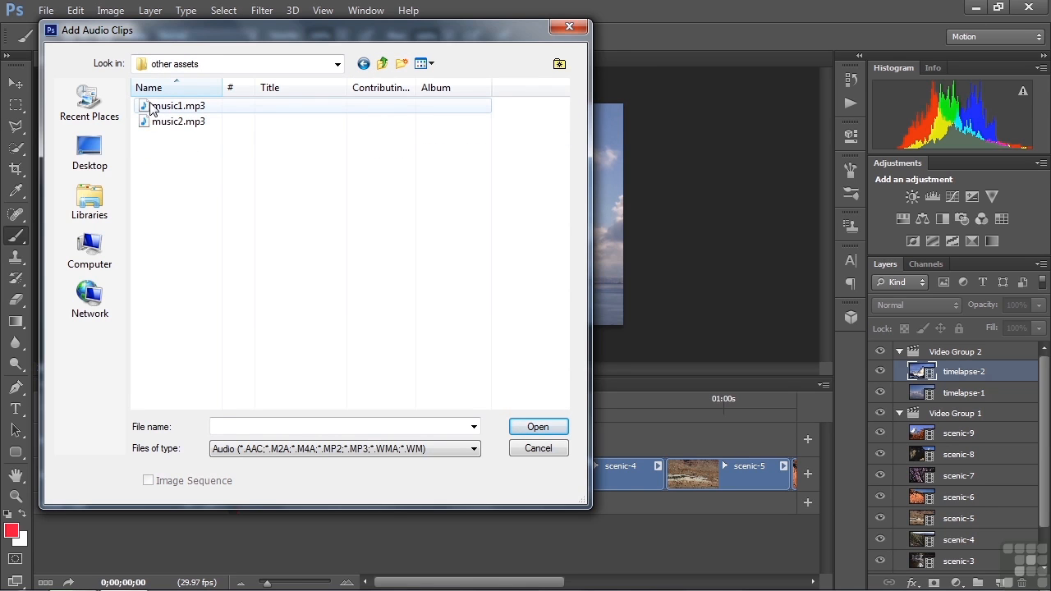
double_click(149, 107)
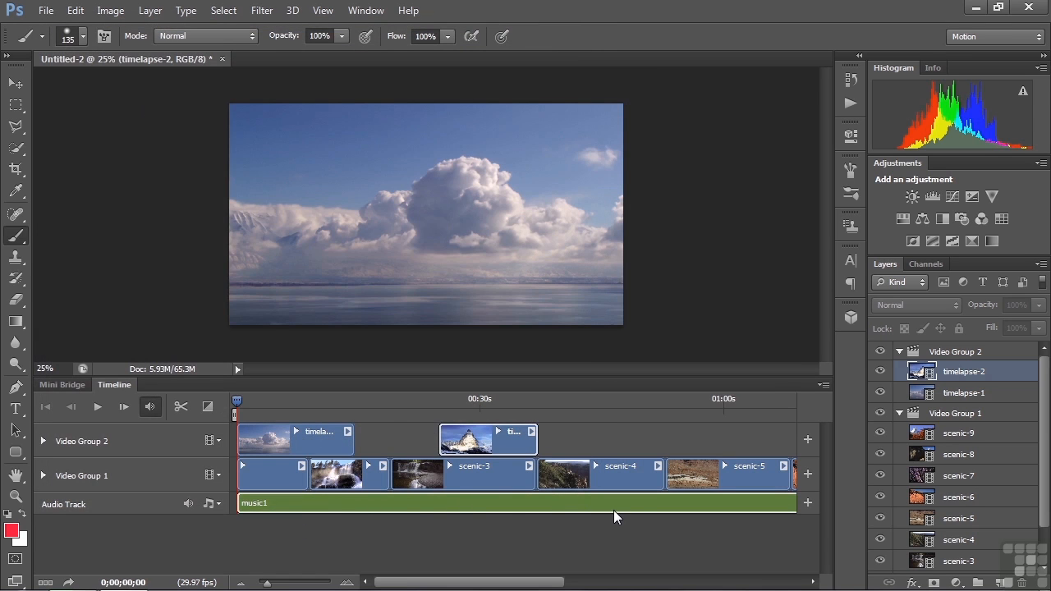
Step: Create a second audio track and add music2.mp3 to it
left_click(220, 505)
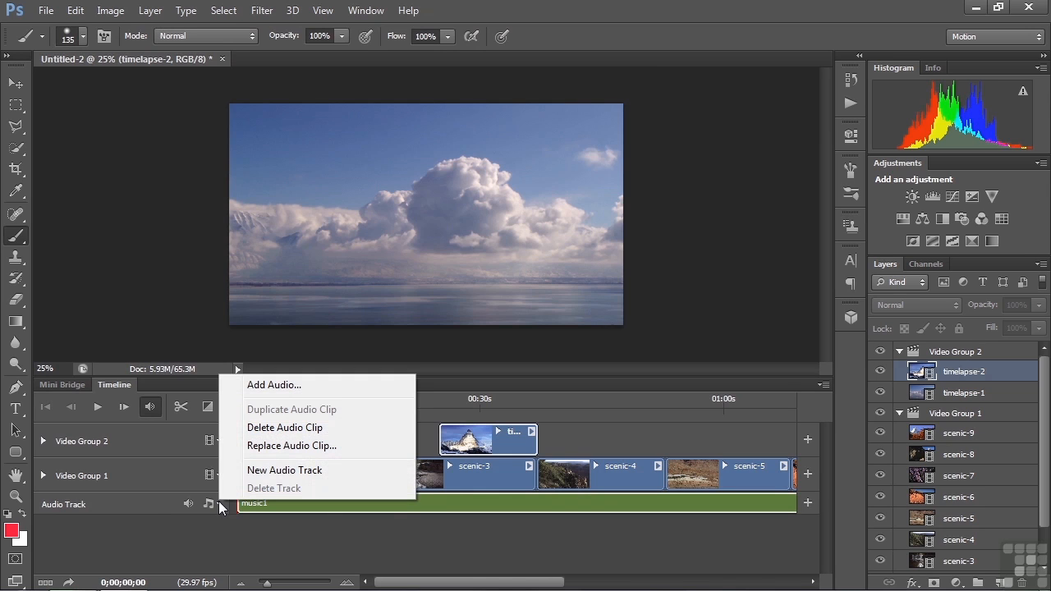
left_click(272, 472)
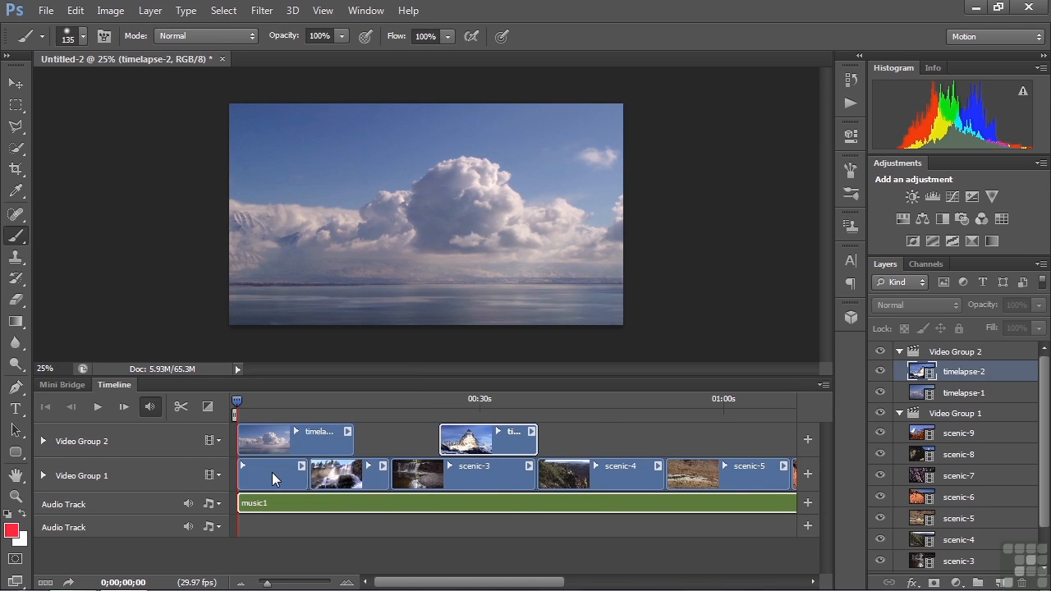
left_click(807, 526)
left_click(158, 124)
double_click(156, 123)
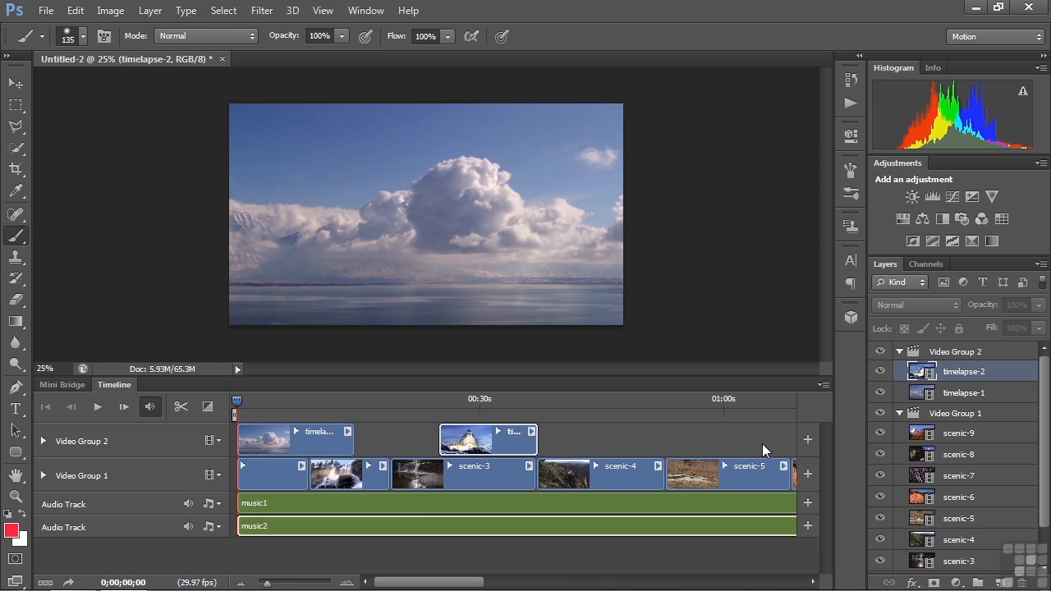
Step: Start adding clips to Video Group 2 and list files of all formats in the other assets folder
left_click(808, 439)
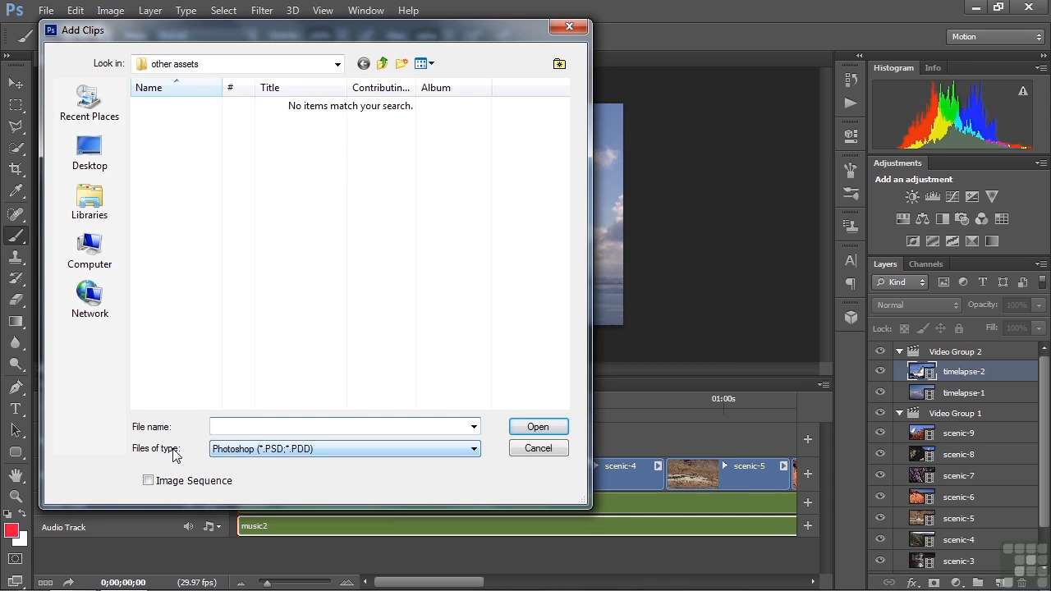
left_click(474, 449)
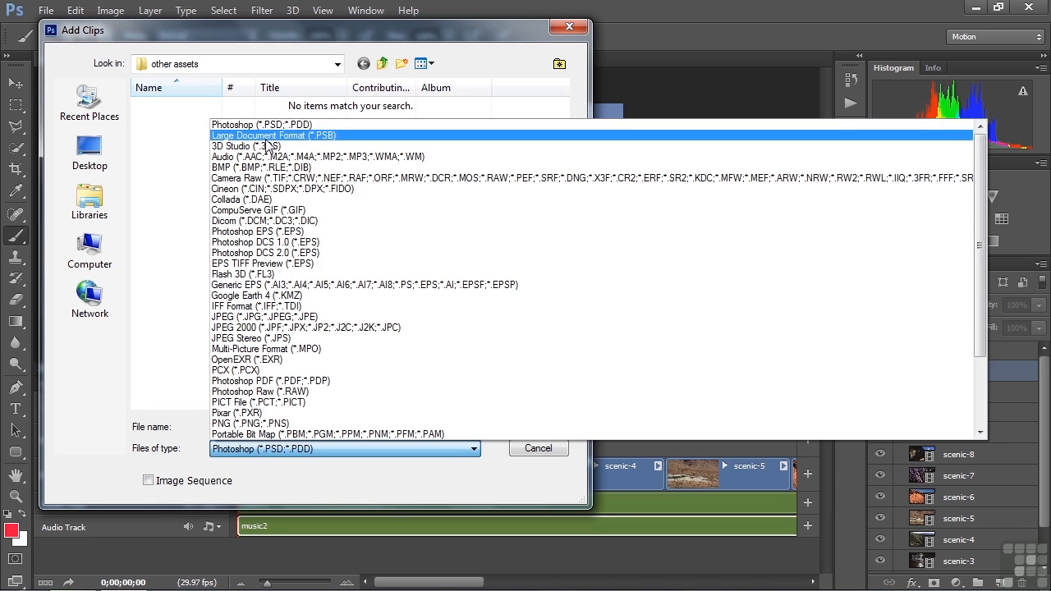
left_click_drag(978, 297, 975, 382)
left_click(370, 402)
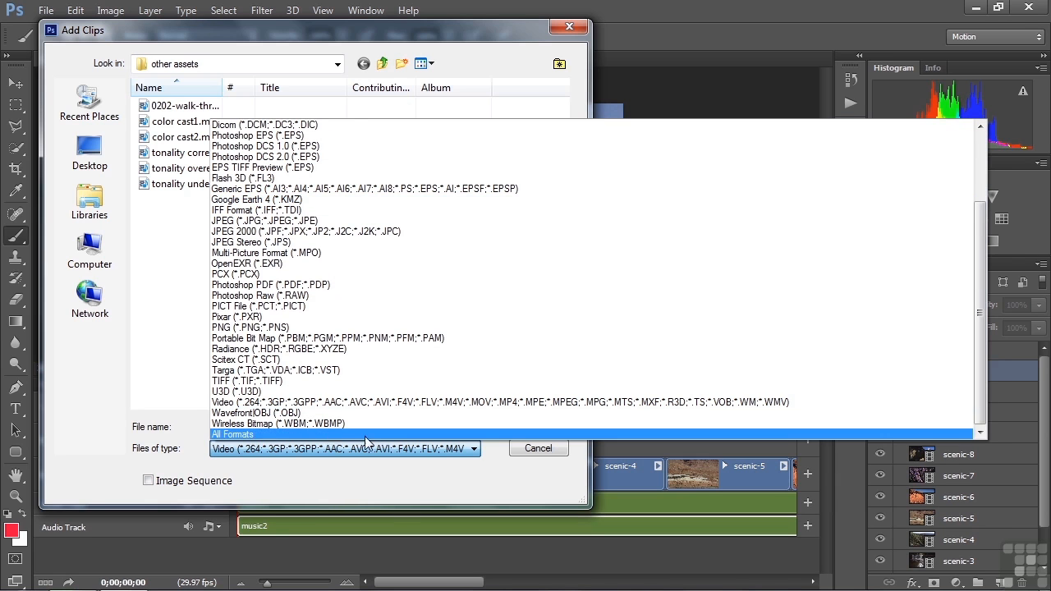
left_click(247, 436)
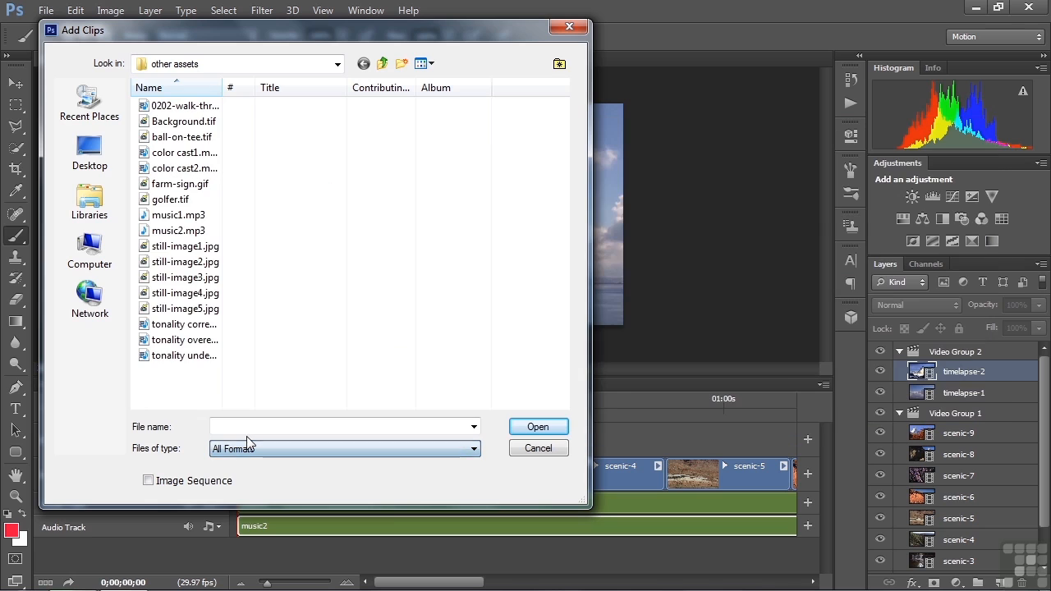
Step: Add still-image1.jpg and still-image5.jpg to Video Group 2 and place the playhead over the first still, at about 0;00;38;29
left_click(150, 248)
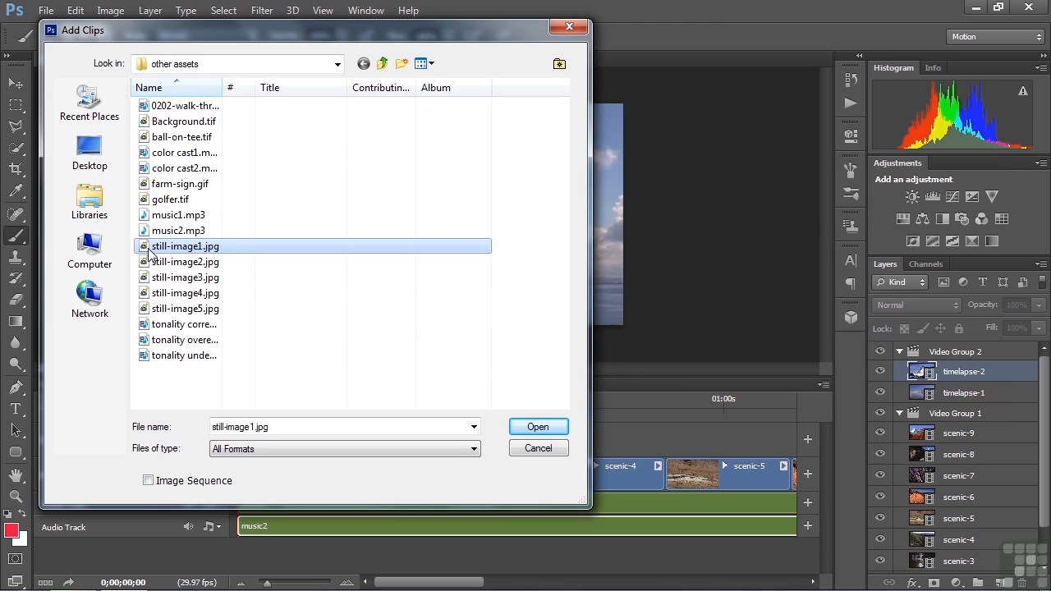
left_click(147, 312, "ctrl")
left_click(546, 434)
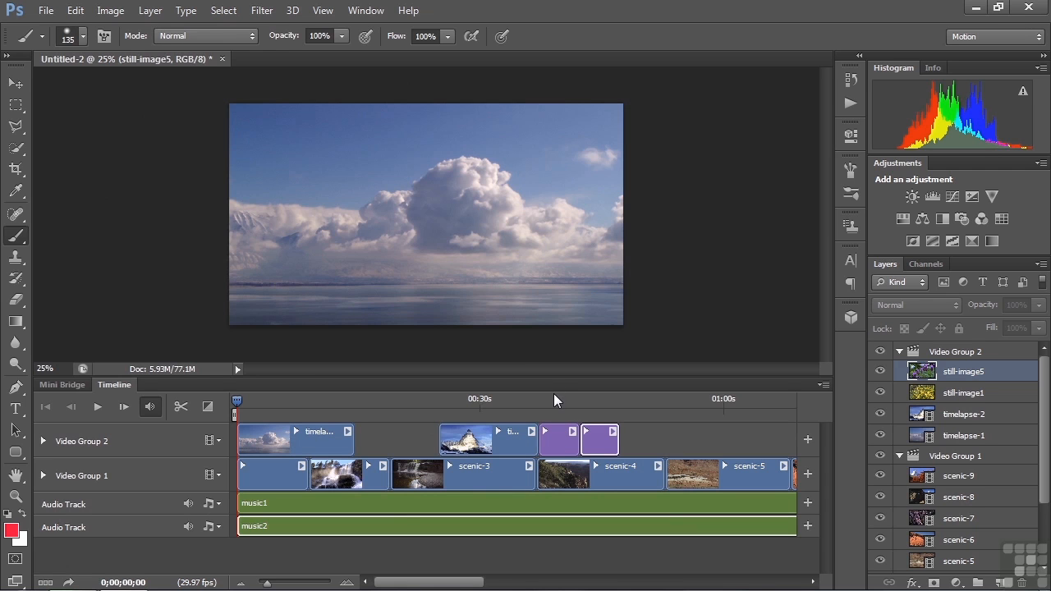
left_click(554, 401)
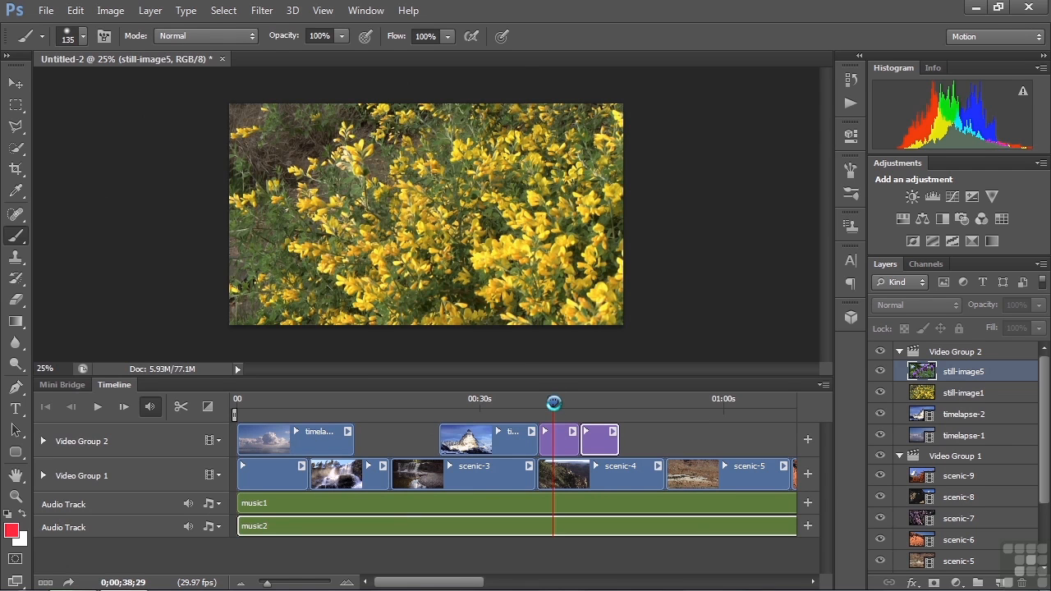